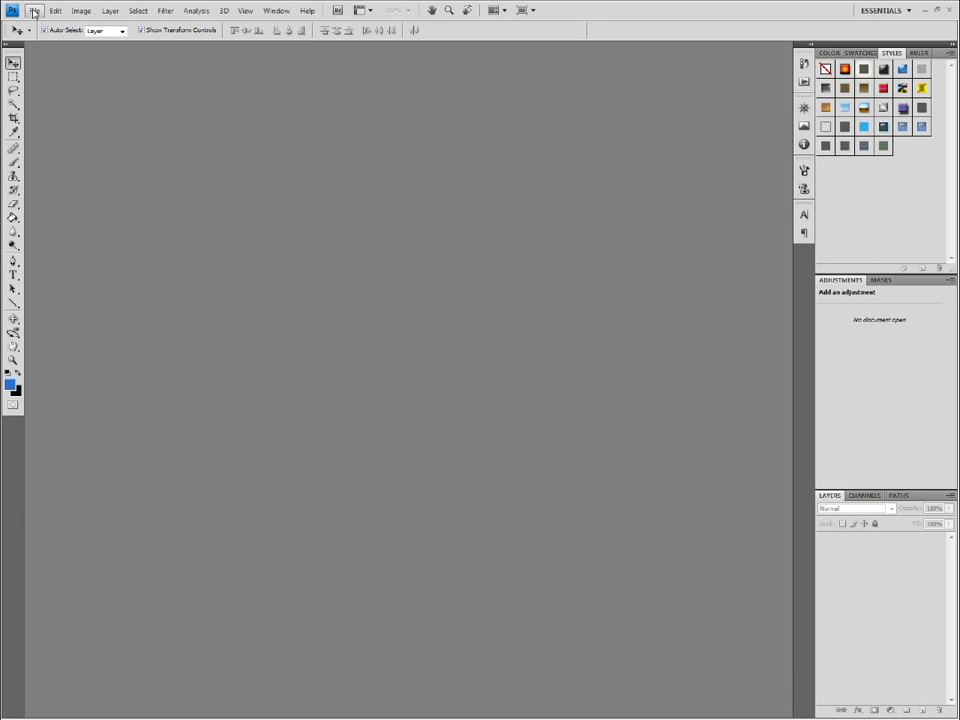
Open the File menu to begin a new document.
left_click(34, 12)
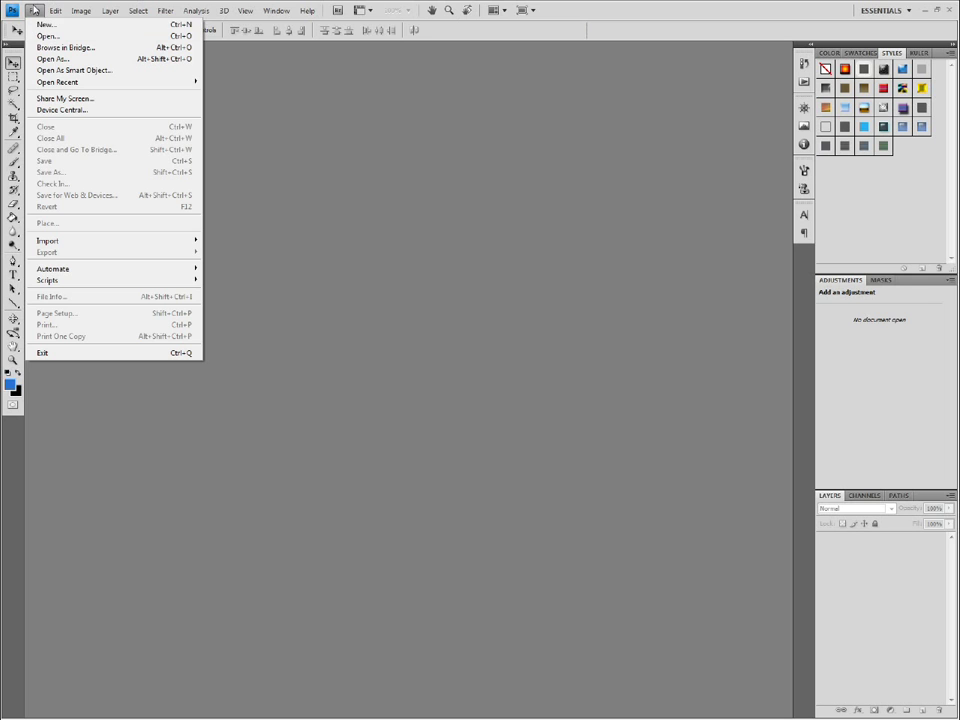
Create a white 20 × 20 cm RGB document at 300 pixels/inch.
left_click(37, 24)
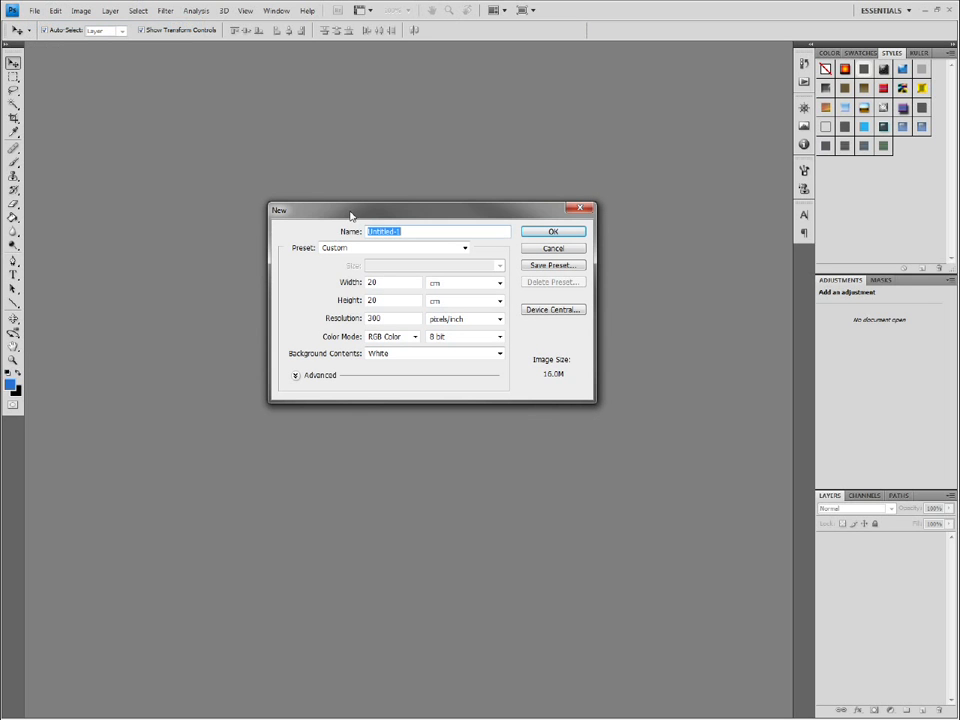
left_click_drag(352, 212, 404, 217)
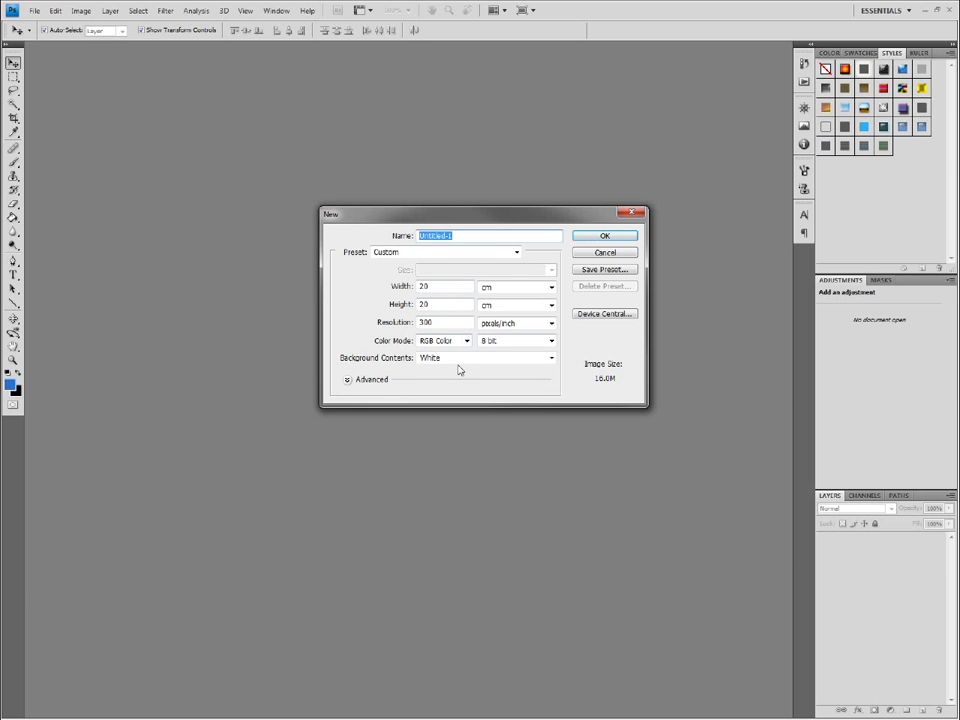
left_click(600, 237)
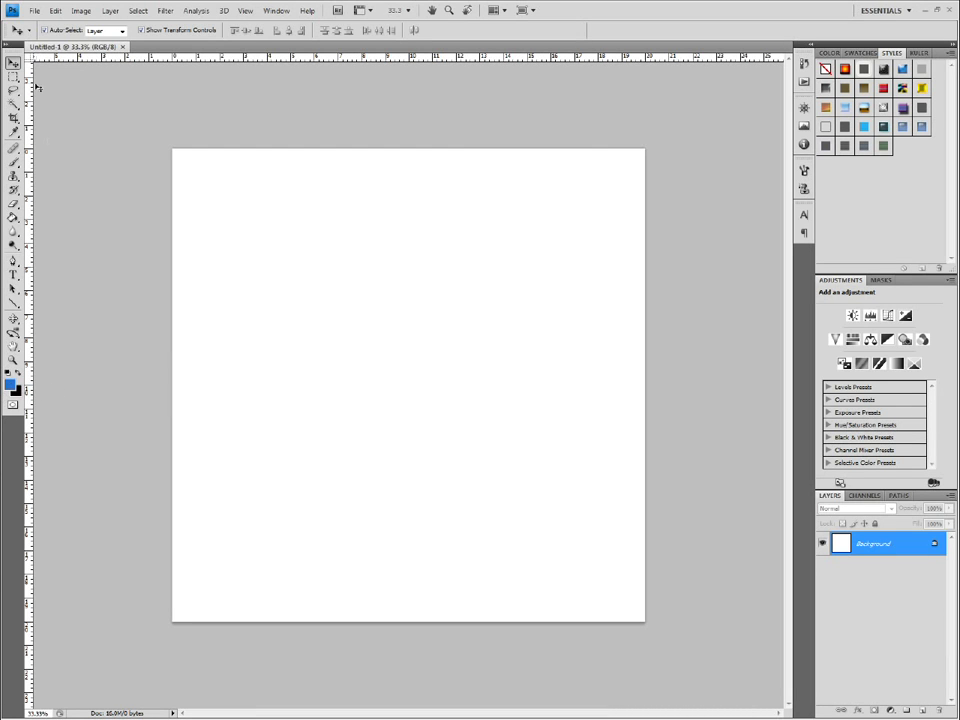
Render Clouds across the canvas, then render Clouds again for a new blue-and-black variation.
left_click(166, 10)
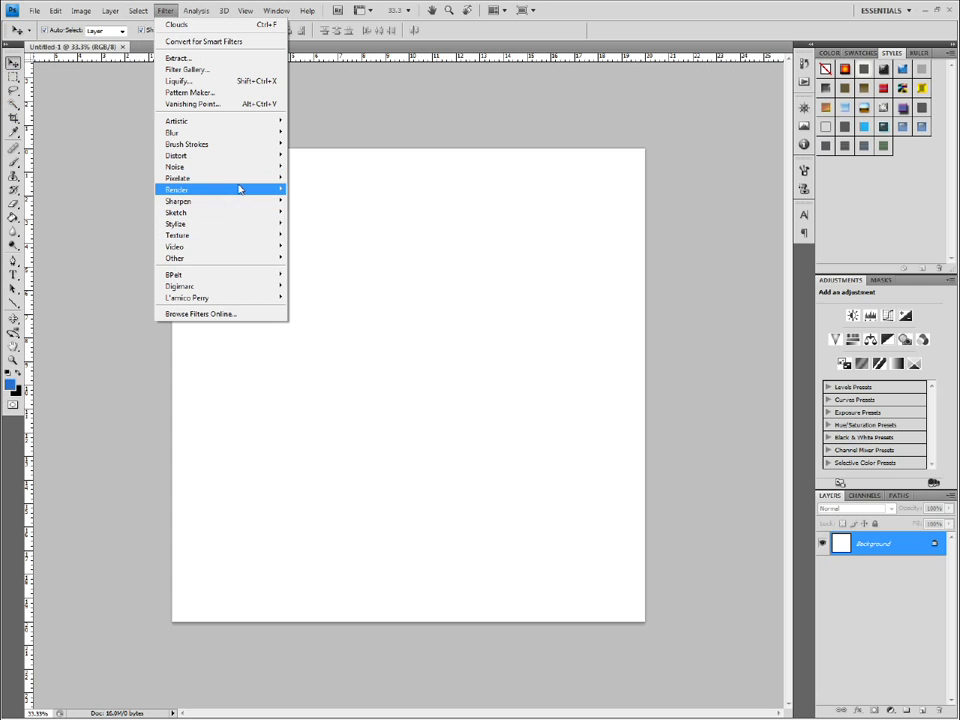
mouse_move(240, 189)
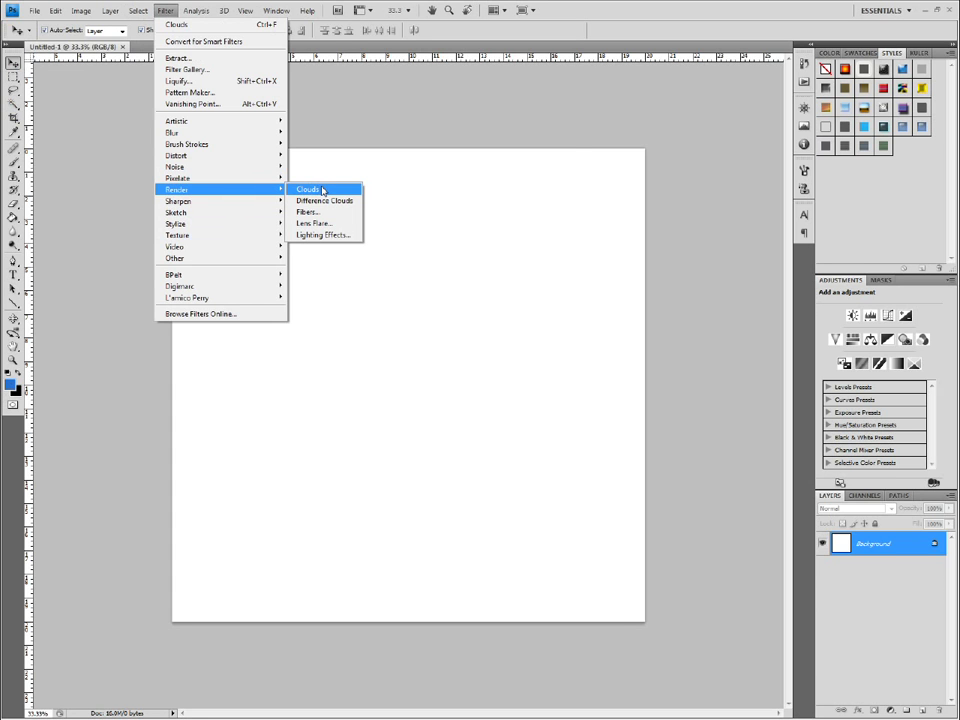
left_click(323, 190)
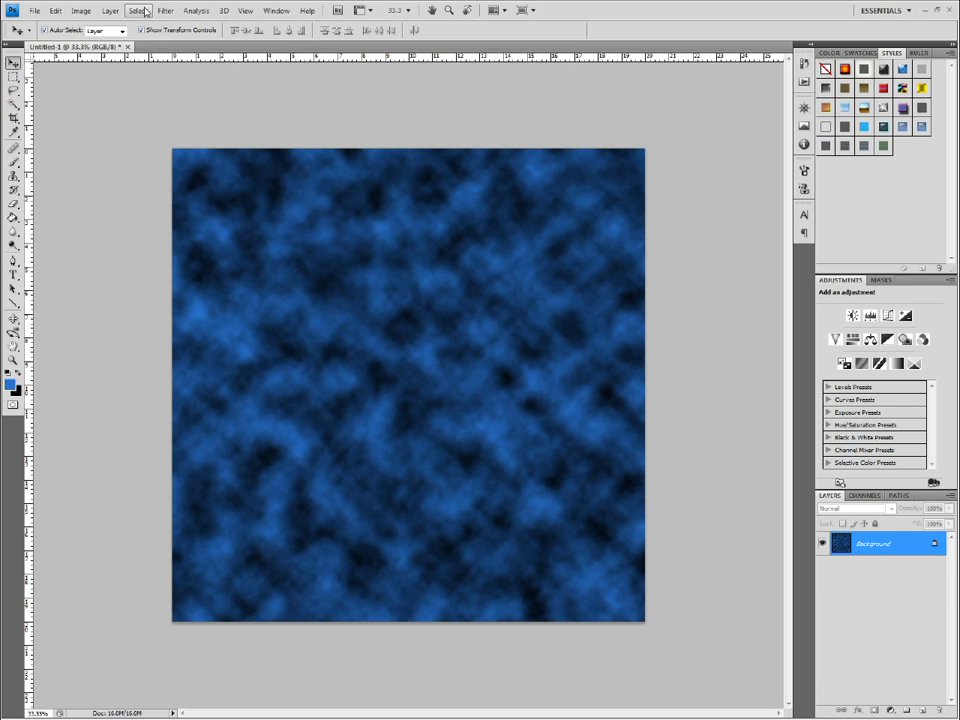
left_click(165, 10)
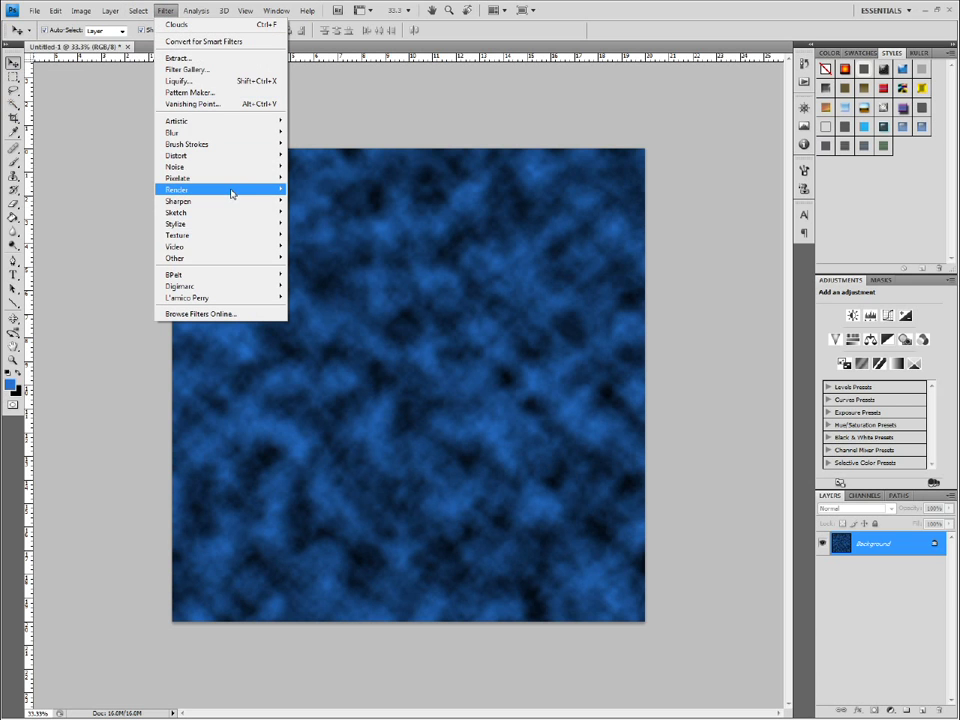
left_click(315, 189)
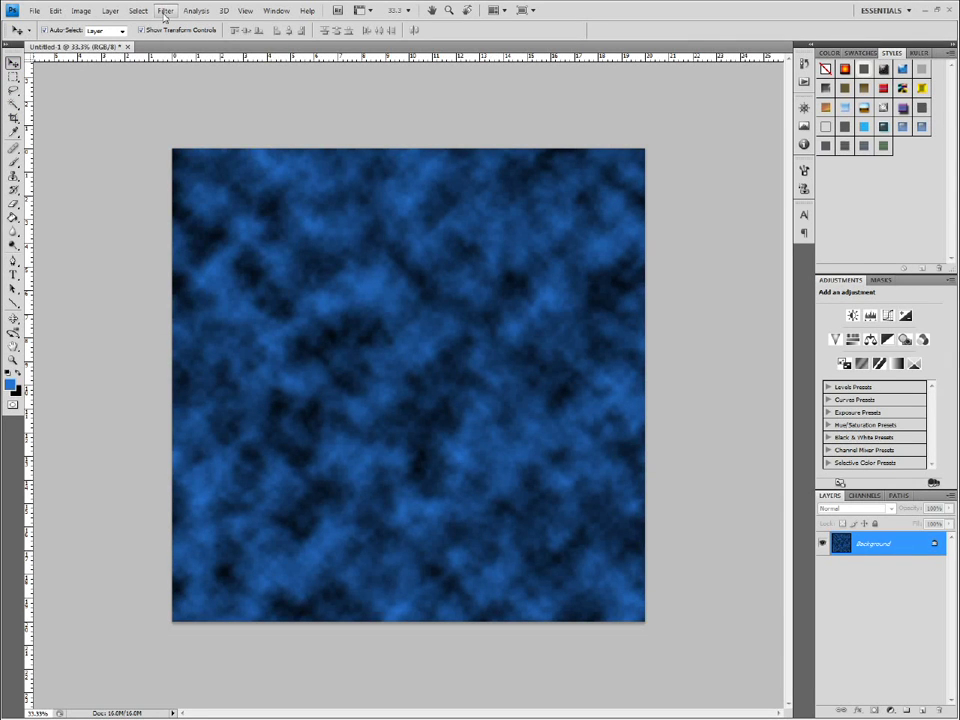
Open the Sketch > Halftone Pattern filter and inspect its preview.
left_click(165, 12)
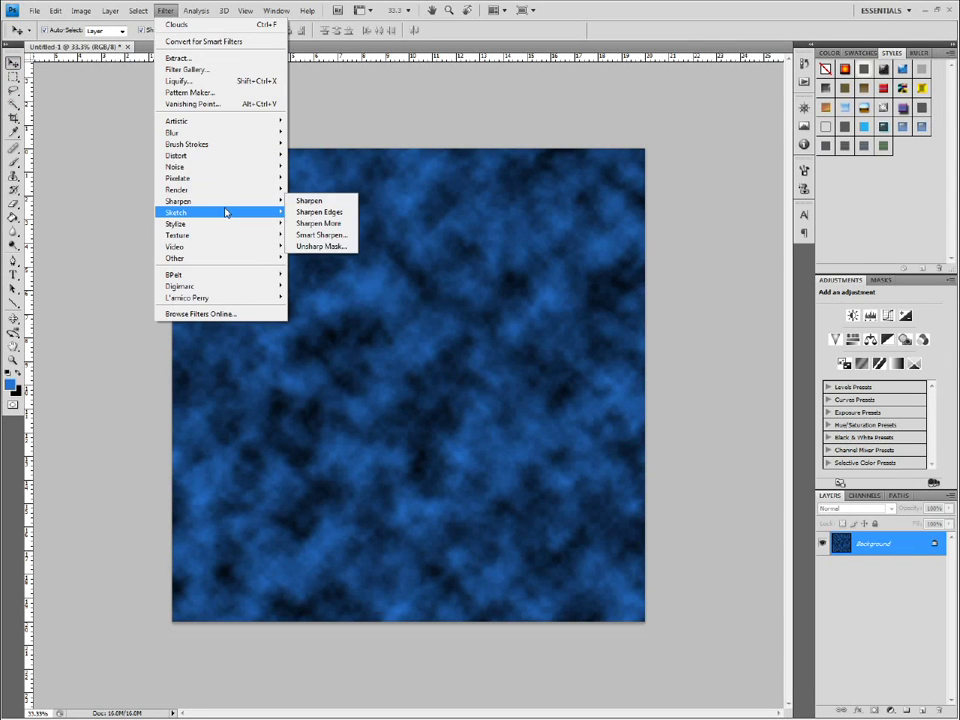
mouse_move(227, 211)
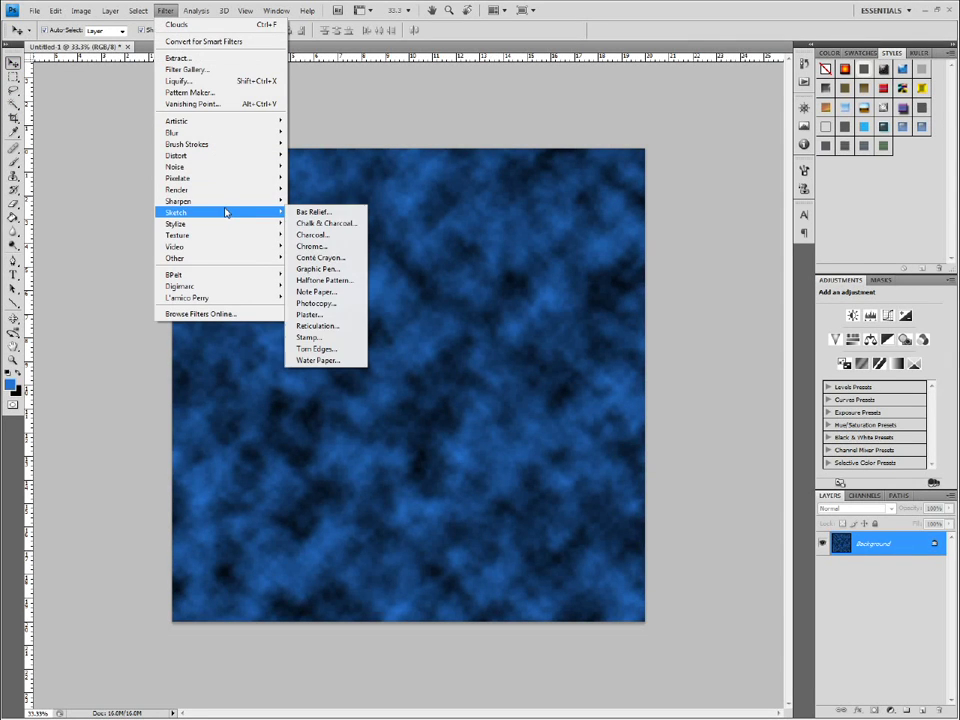
left_click(348, 285)
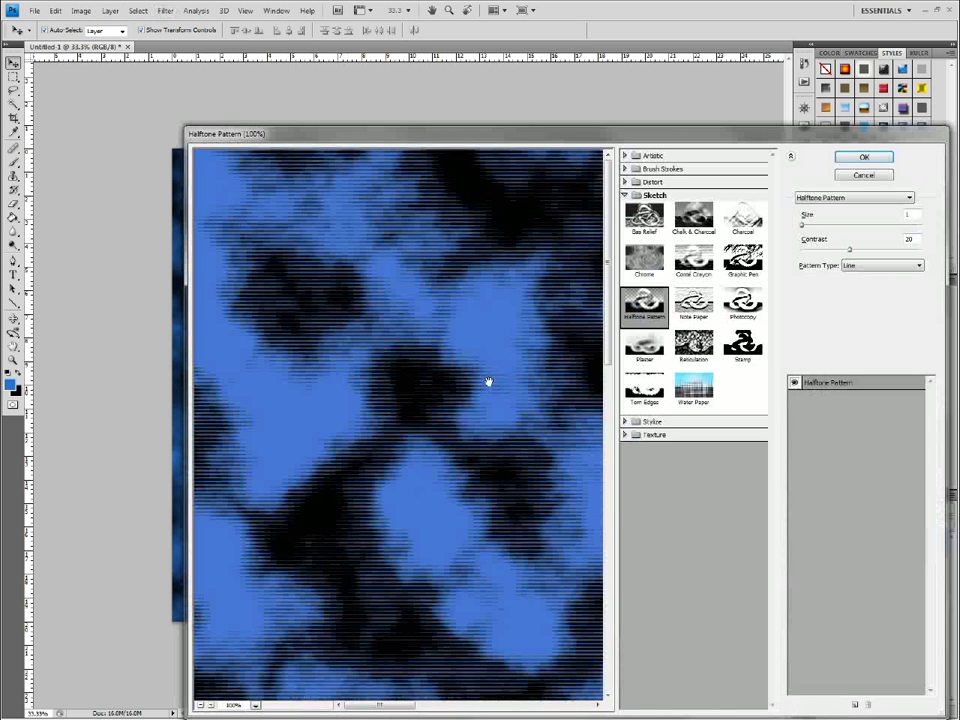
left_click_drag(489, 381, 504, 420)
left_click_drag(331, 453, 435, 454)
mouse_move(480, 343)
left_mouse_down()
mouse_move(358, 386)
mouse_move(373, 416)
mouse_move(360, 418)
mouse_move(496, 398)
mouse_move(332, 433)
left_mouse_up()
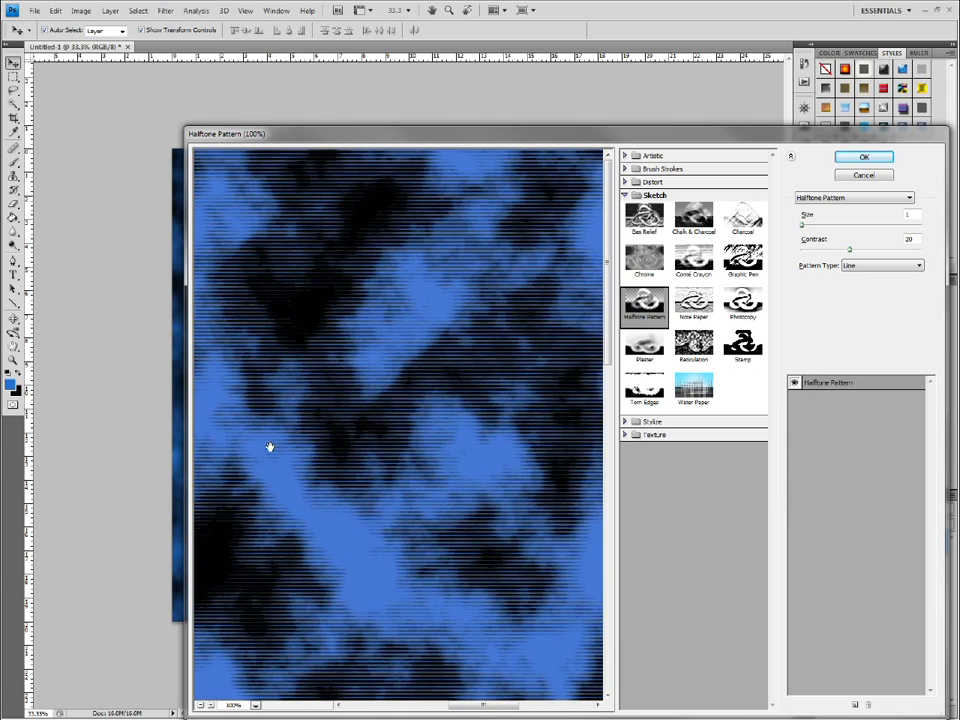
left_click_drag(270, 446, 366, 450)
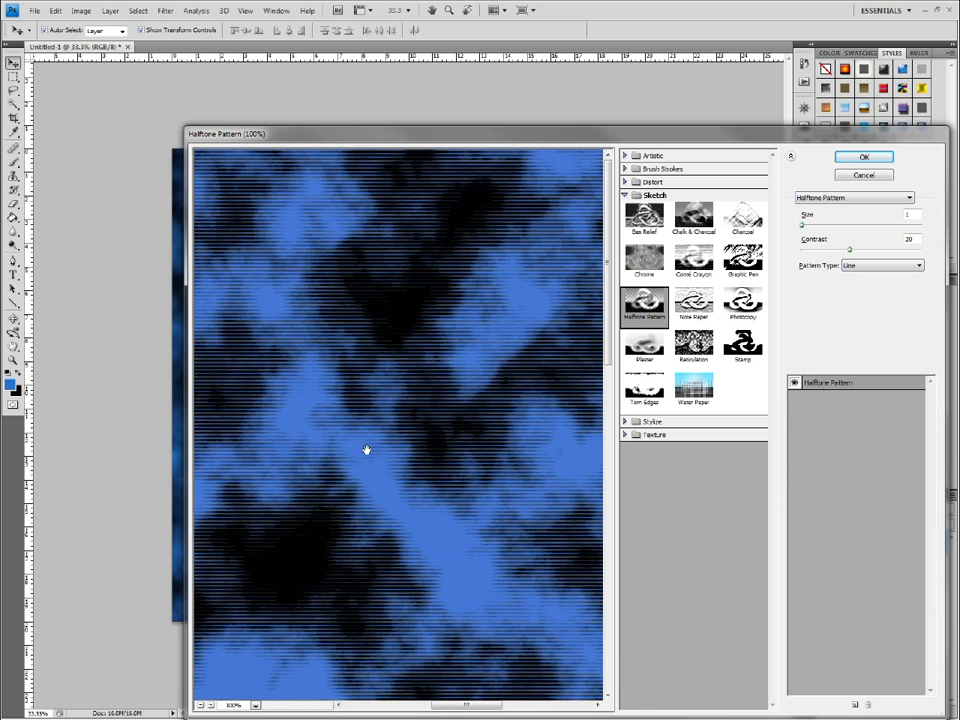
Set the halftone Size to 5 and Contrast to 20, after trying 10.
double_click(912, 213)
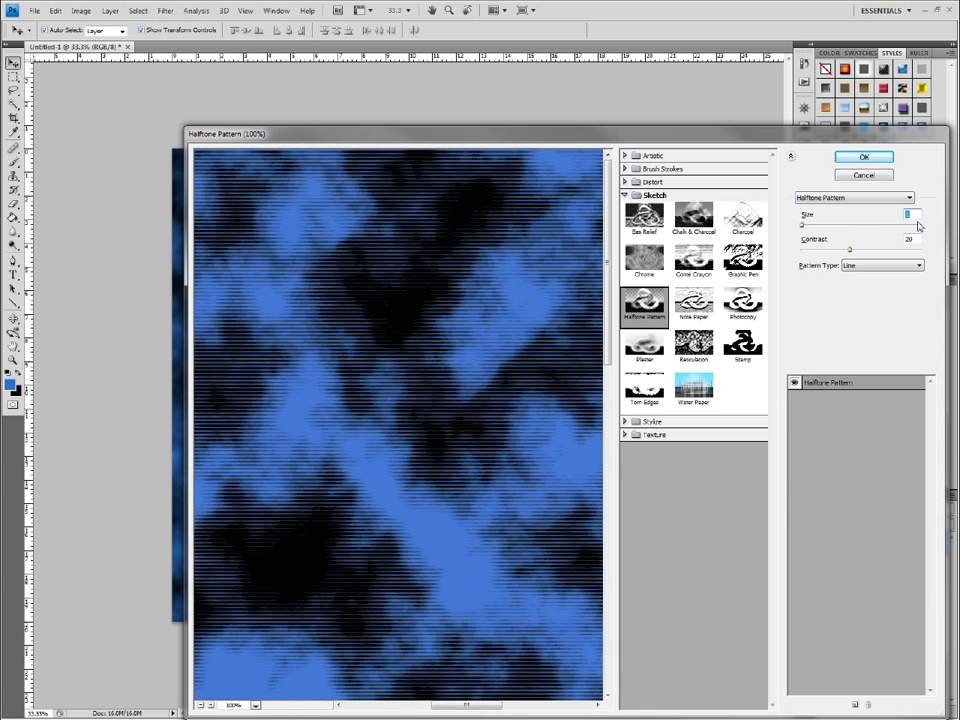
type("5")
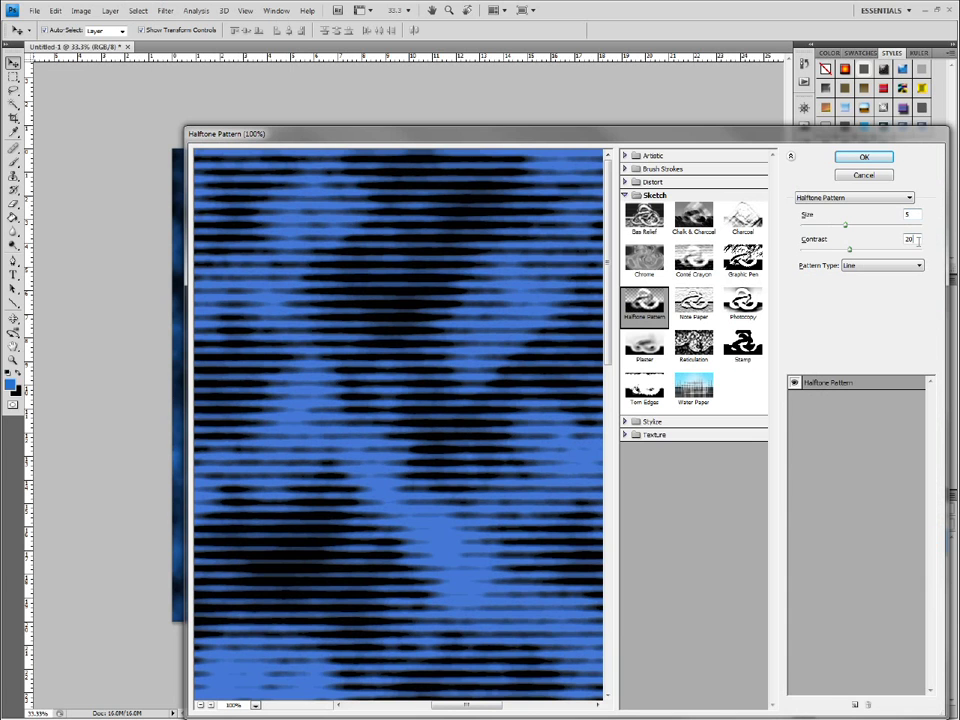
double_click(916, 239)
type("10")
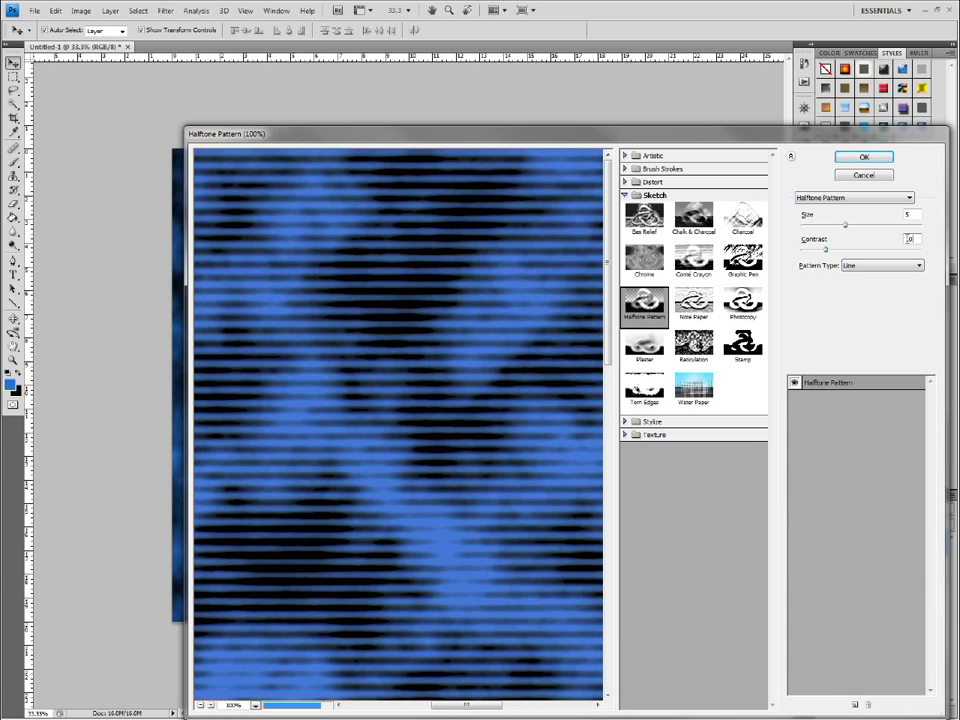
left_click_drag(511, 422, 285, 459)
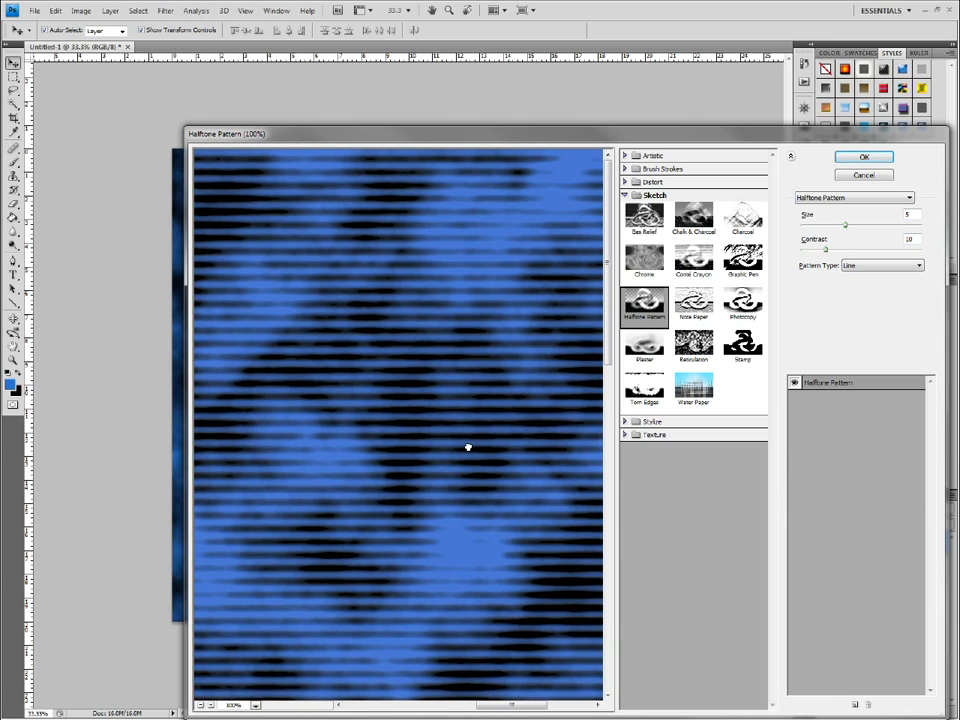
double_click(912, 238)
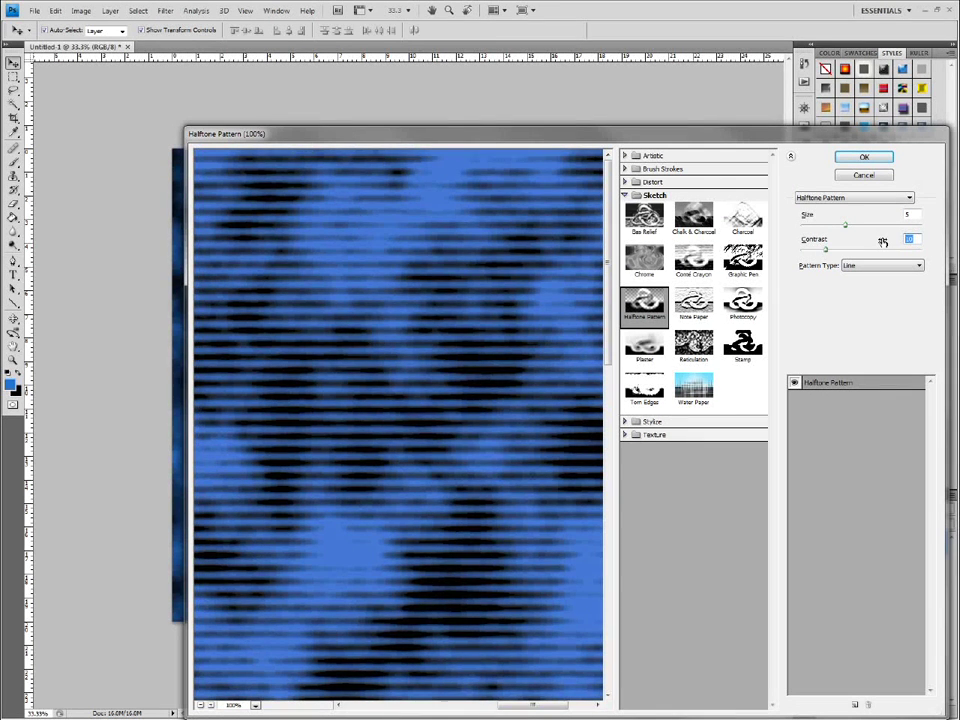
type("20")
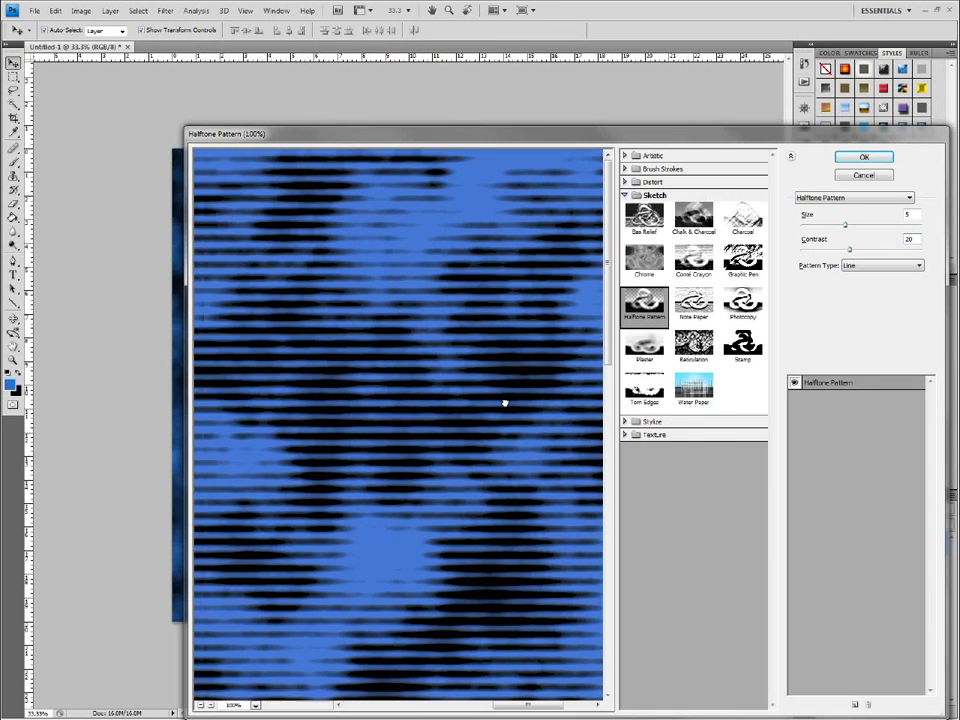
mouse_move(375, 431)
left_mouse_down()
mouse_move(499, 456)
mouse_move(480, 435)
mouse_move(389, 436)
left_mouse_up()
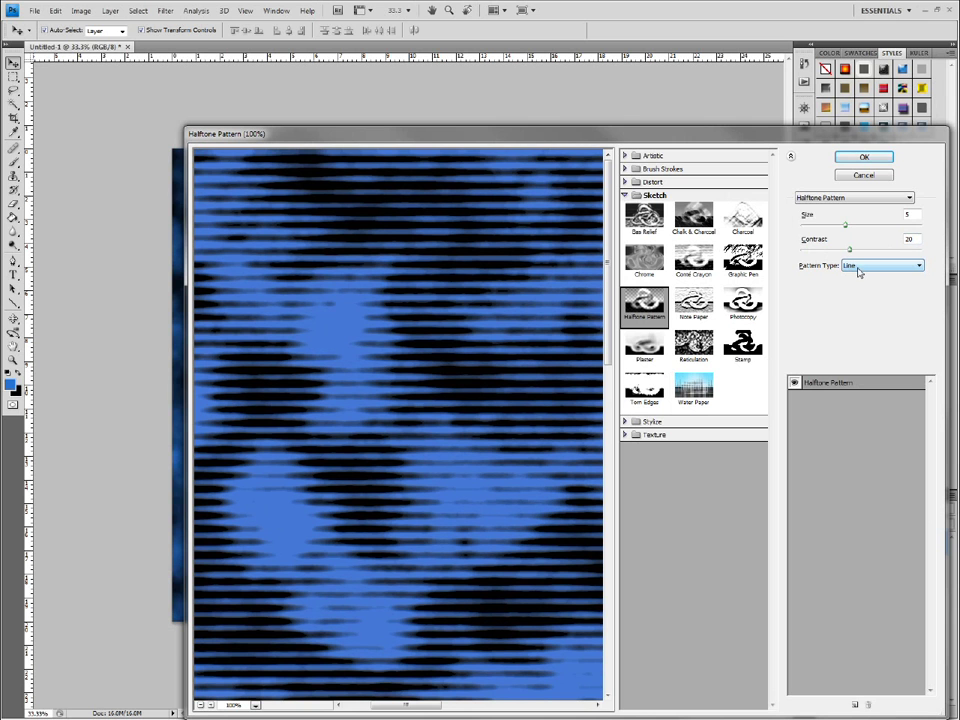
Try the Dot and Circle pattern types, then apply the halftone with Line type.
left_click(857, 269)
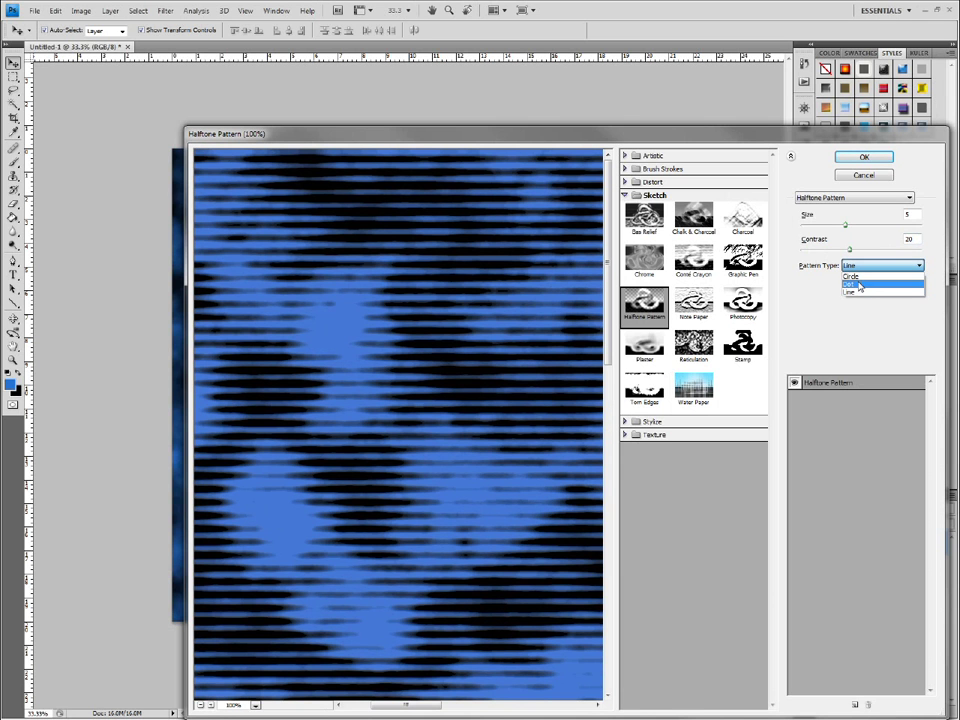
left_click(859, 285)
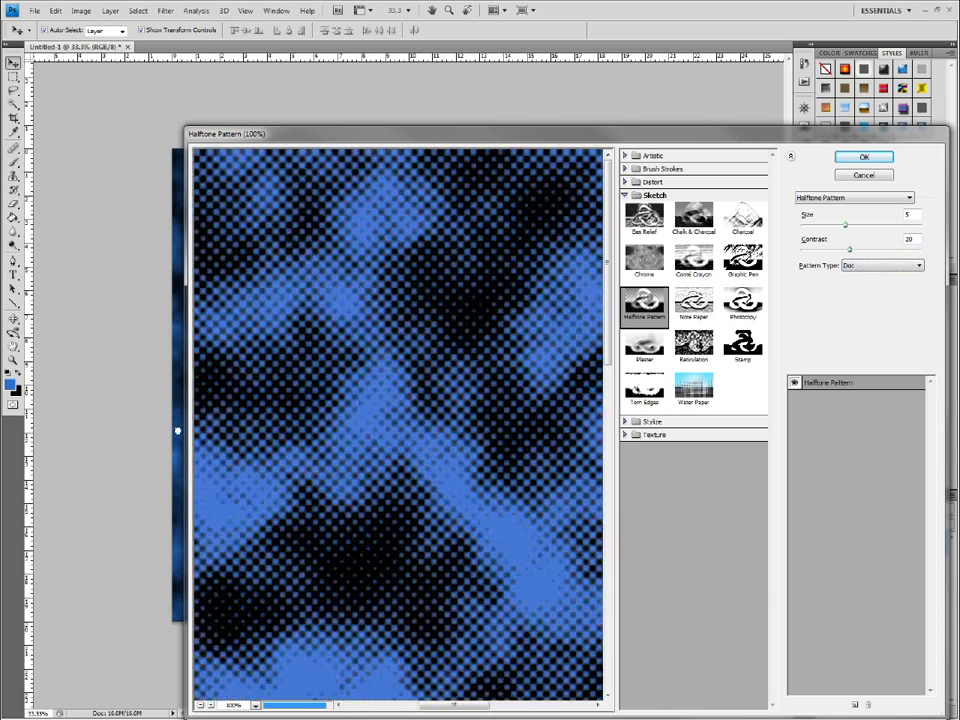
left_click(853, 267)
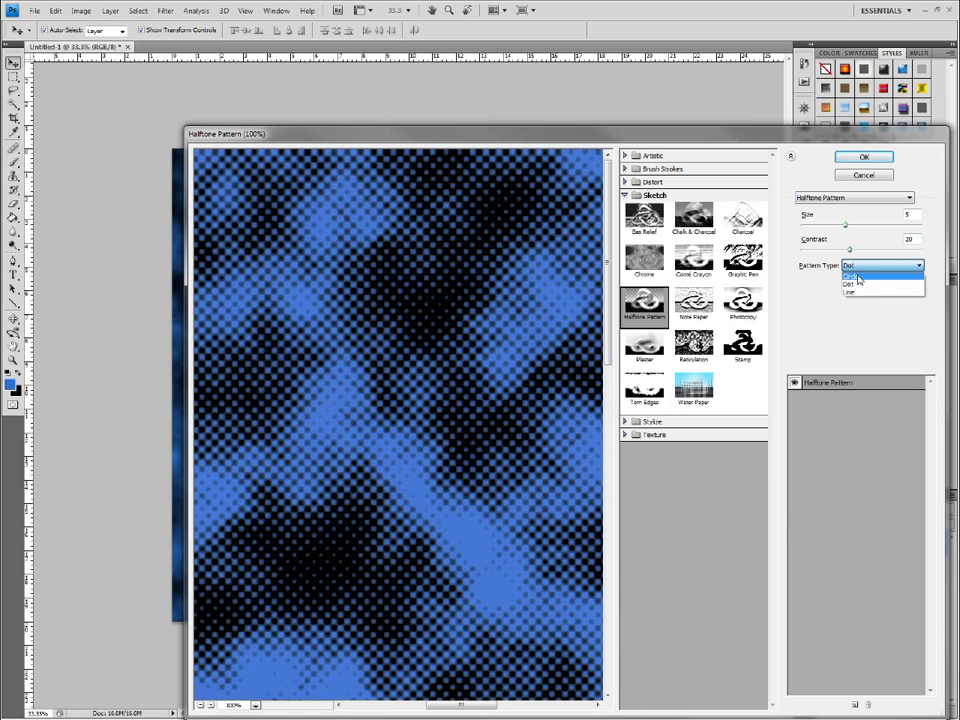
left_click(857, 279)
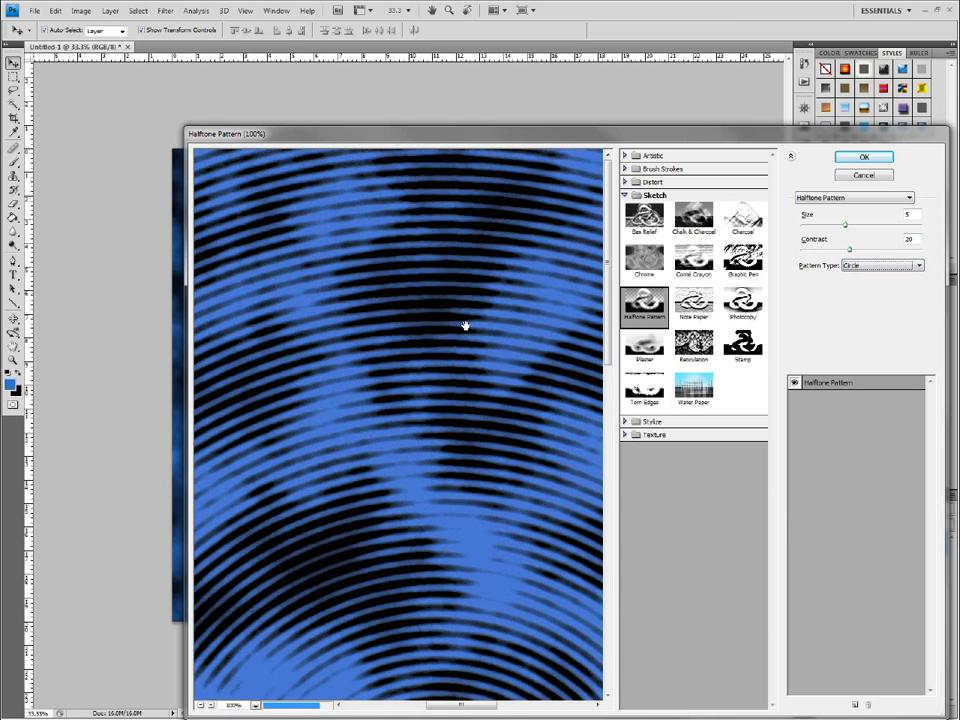
left_click_drag(373, 572, 273, 562)
left_click(875, 266)
left_click(868, 291)
left_click_drag(274, 396, 510, 530)
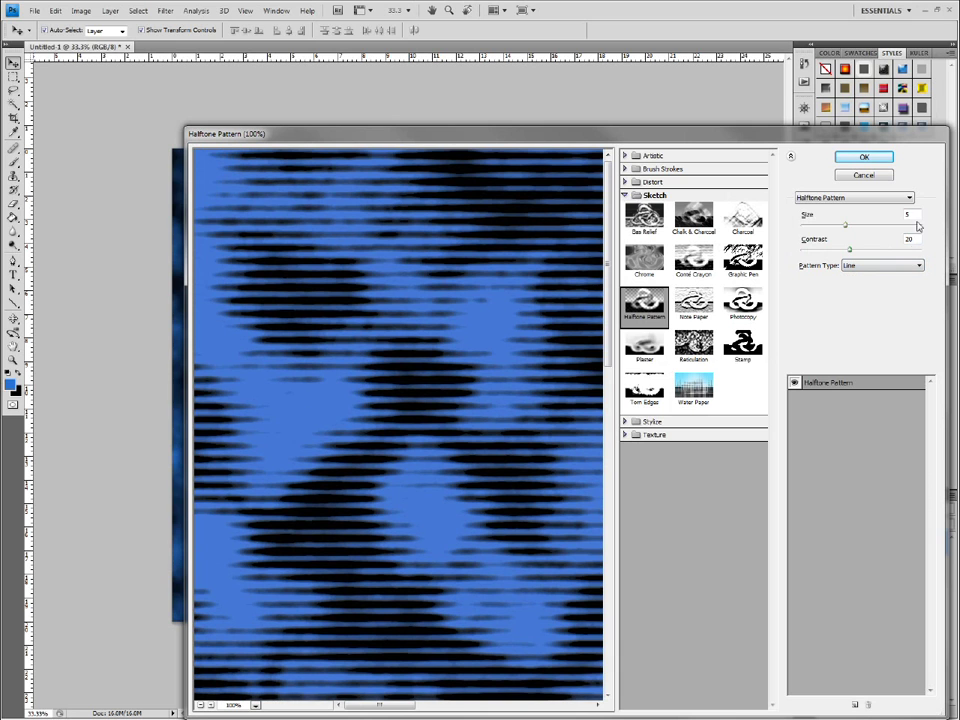
left_click(857, 158)
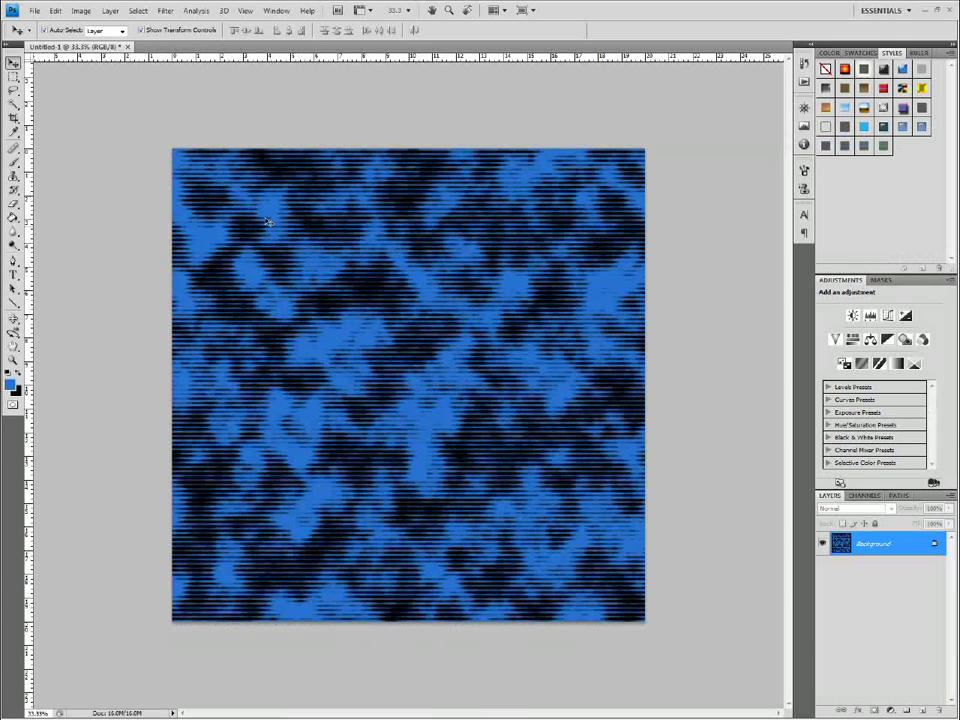
Open blooper_wpattern-1.png from D: > Mindy > Artwork & Sketches > Finished Pieces.
left_click(36, 10)
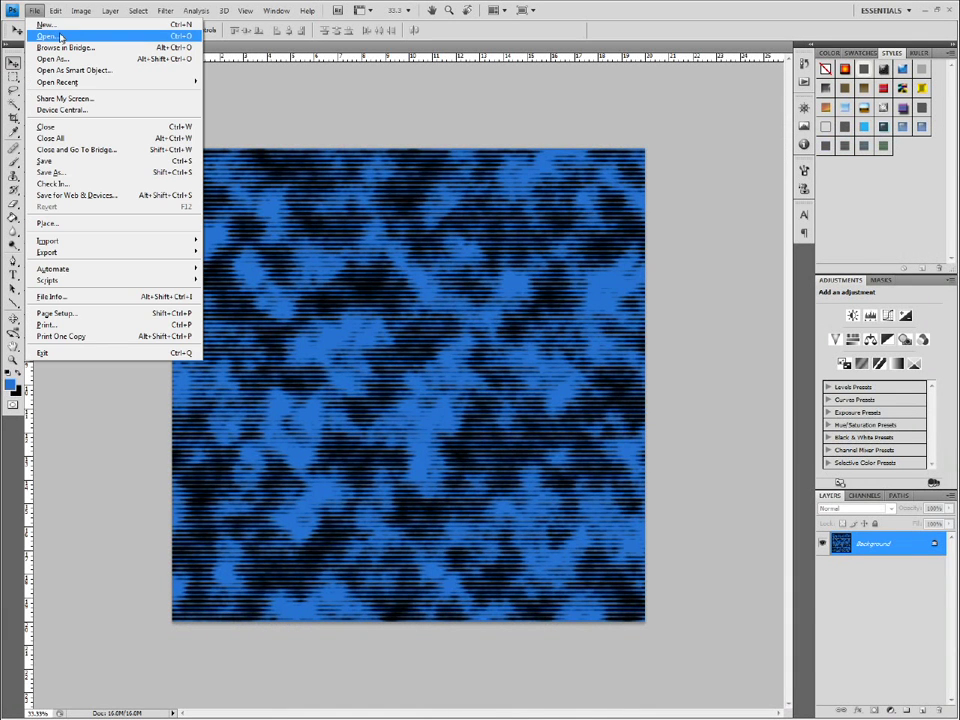
left_click(60, 38)
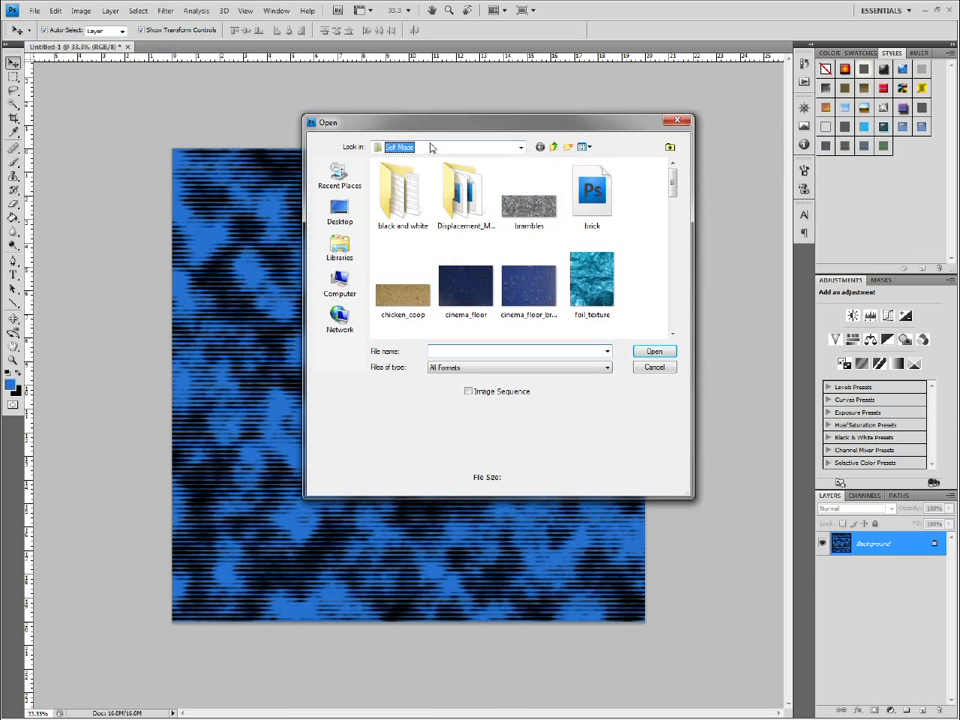
left_click(431, 147)
left_click(410, 236)
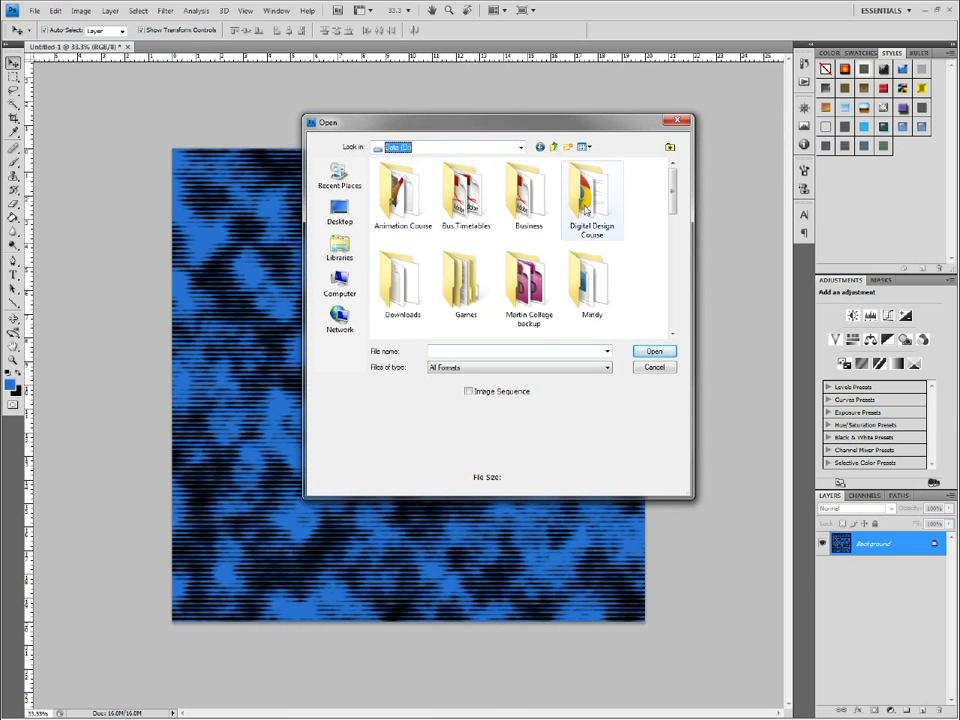
double_click(590, 283)
double_click(463, 195)
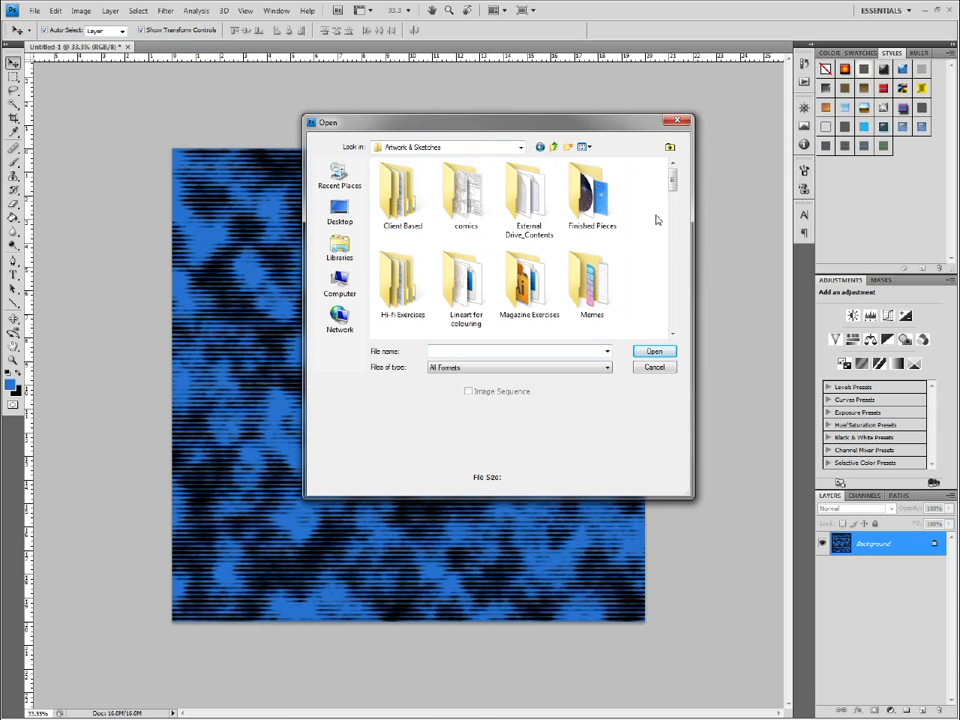
double_click(590, 192)
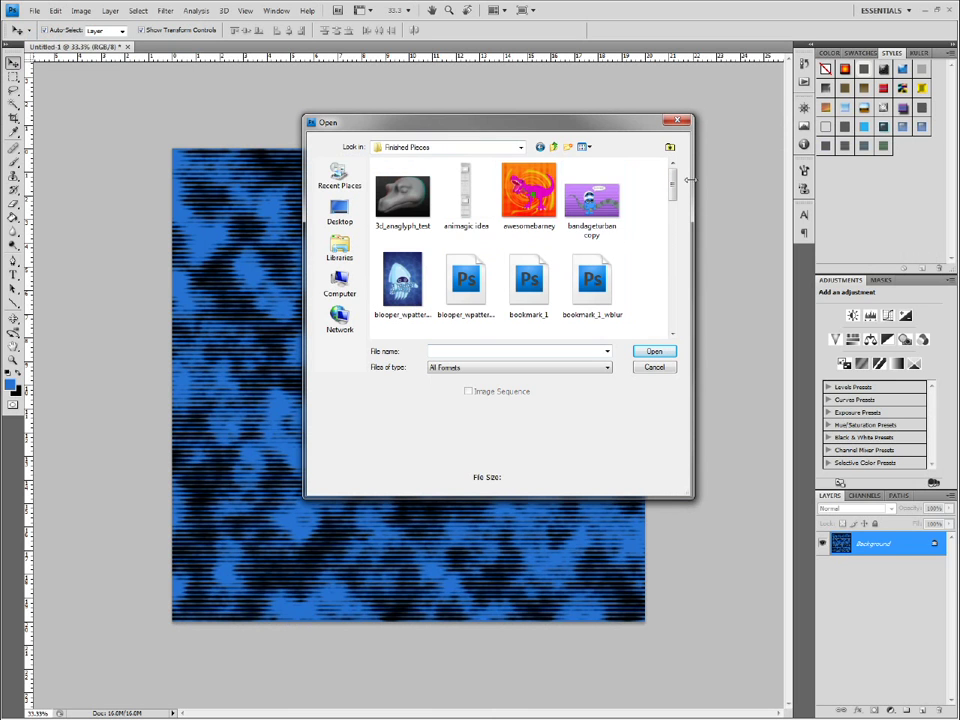
scroll(676, 186, "down", 2)
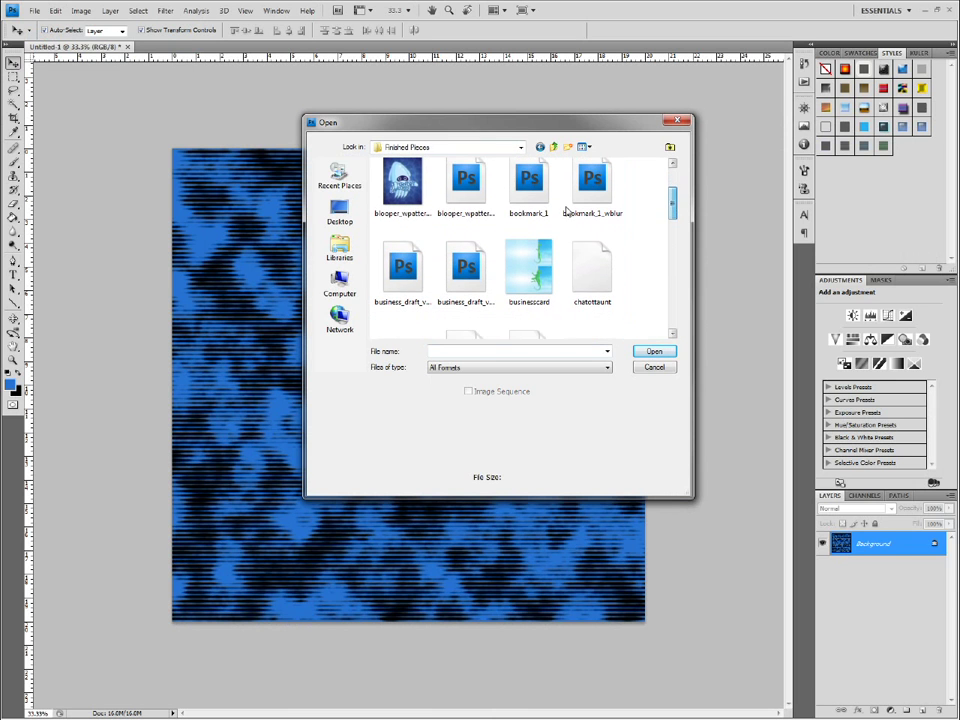
double_click(403, 185)
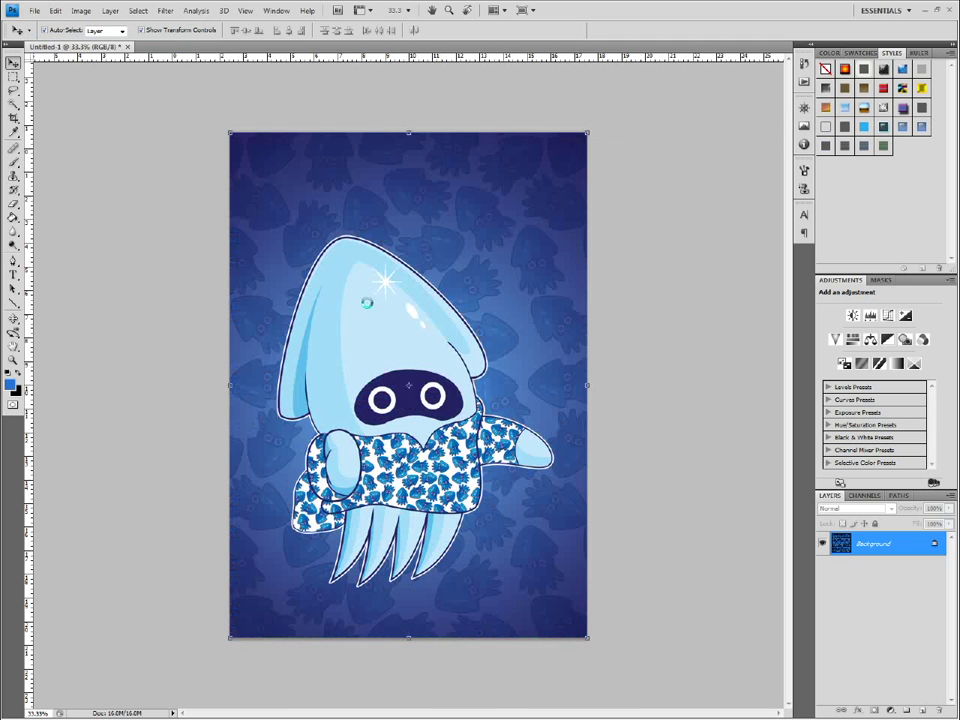
Tile Untitled-1 and the squid illustration side by side in a 2-up layout.
left_click(50, 45)
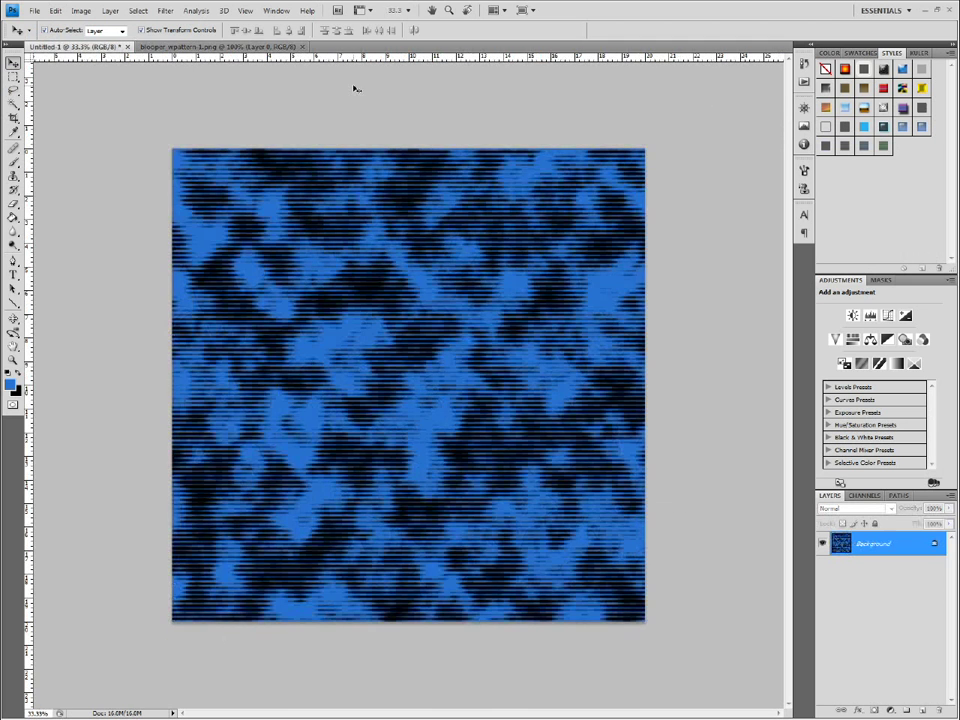
left_click(496, 11)
left_click(517, 33)
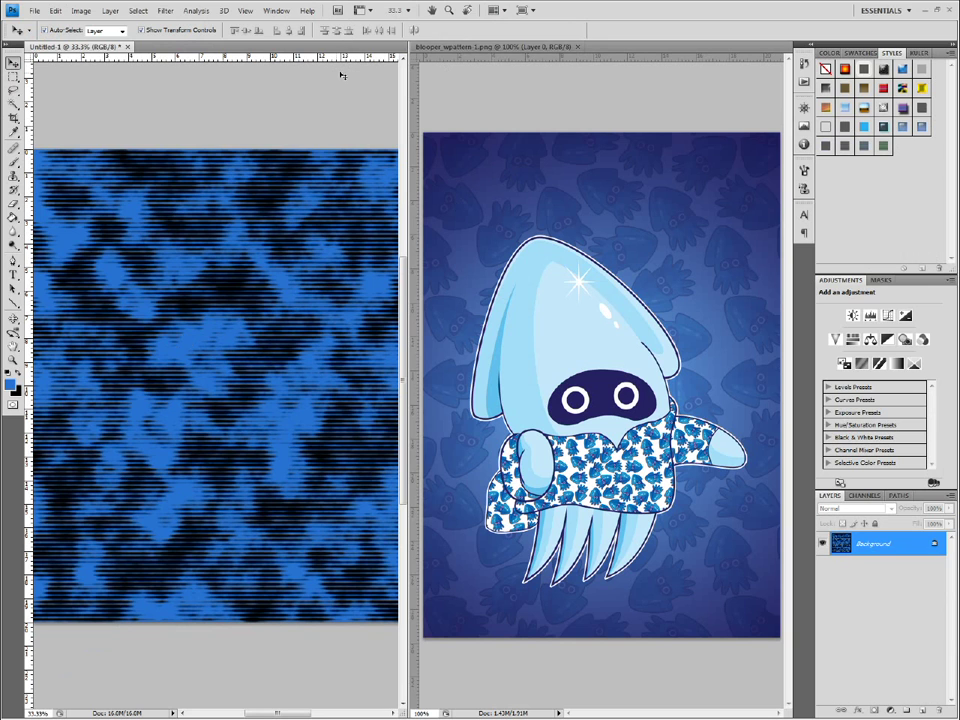
left_click(503, 11)
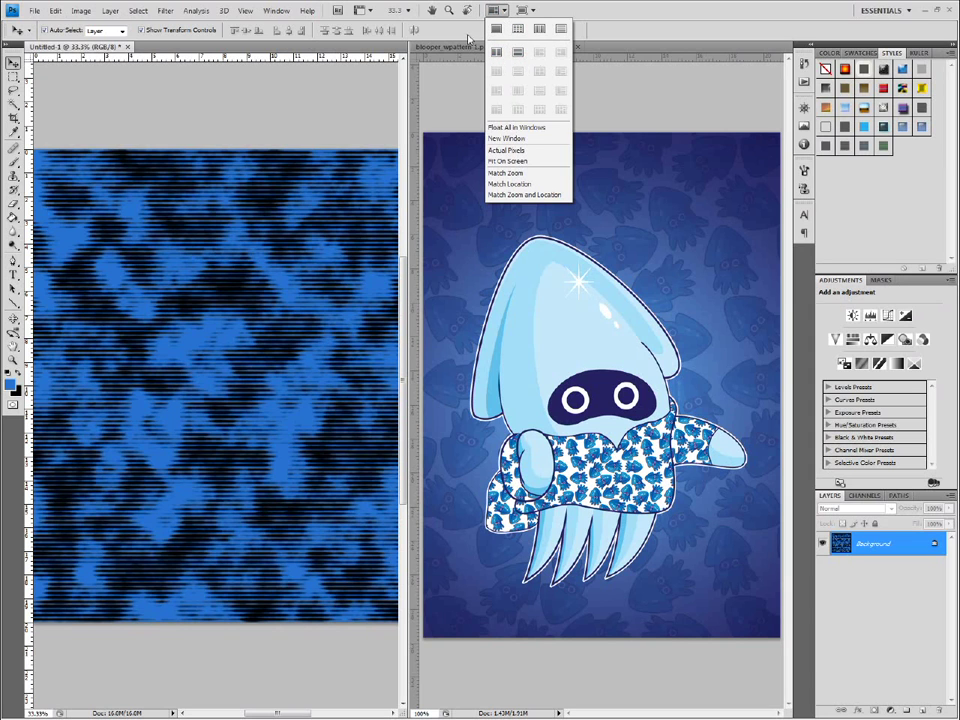
left_click(508, 14)
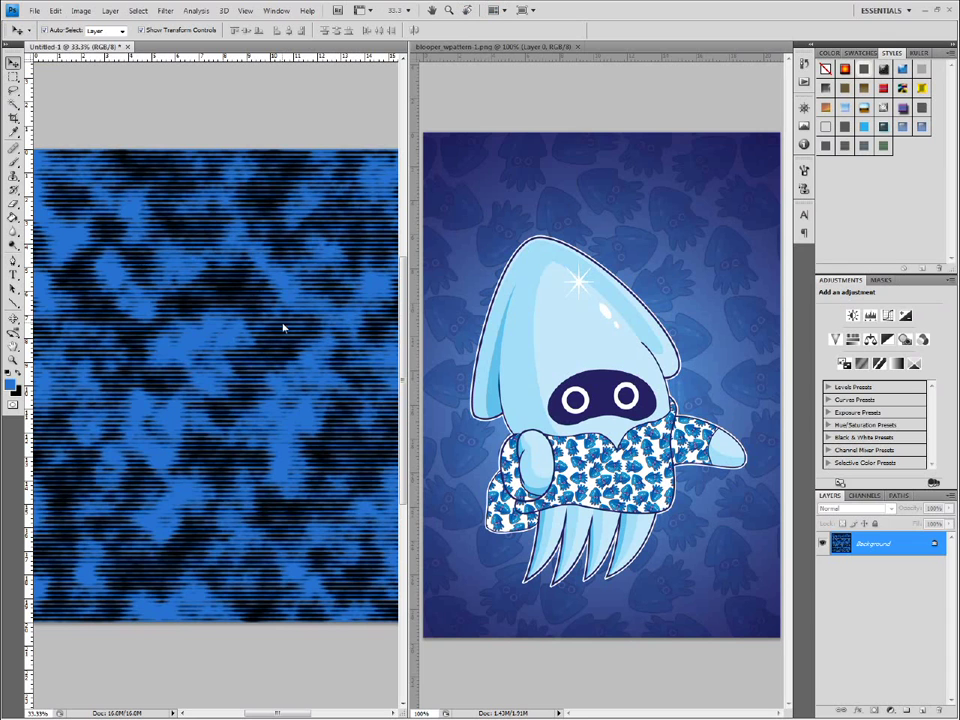
Drag the striped pattern into the squid document as Layer 1, then consolidate all documents to tabs.
left_click_drag(625, 390, 622, 385)
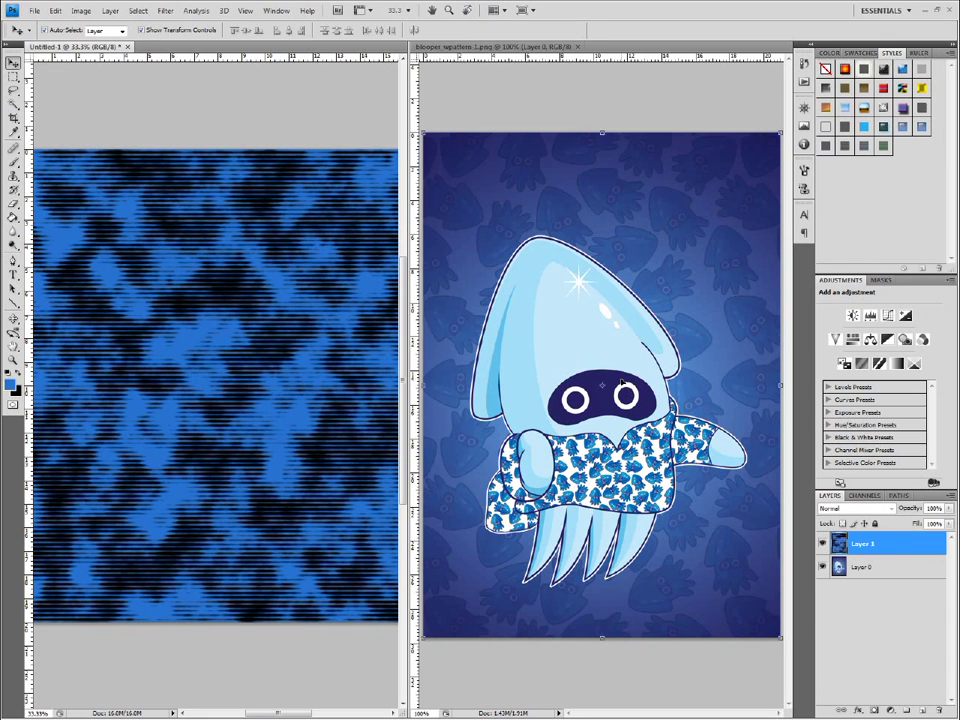
left_click(494, 10)
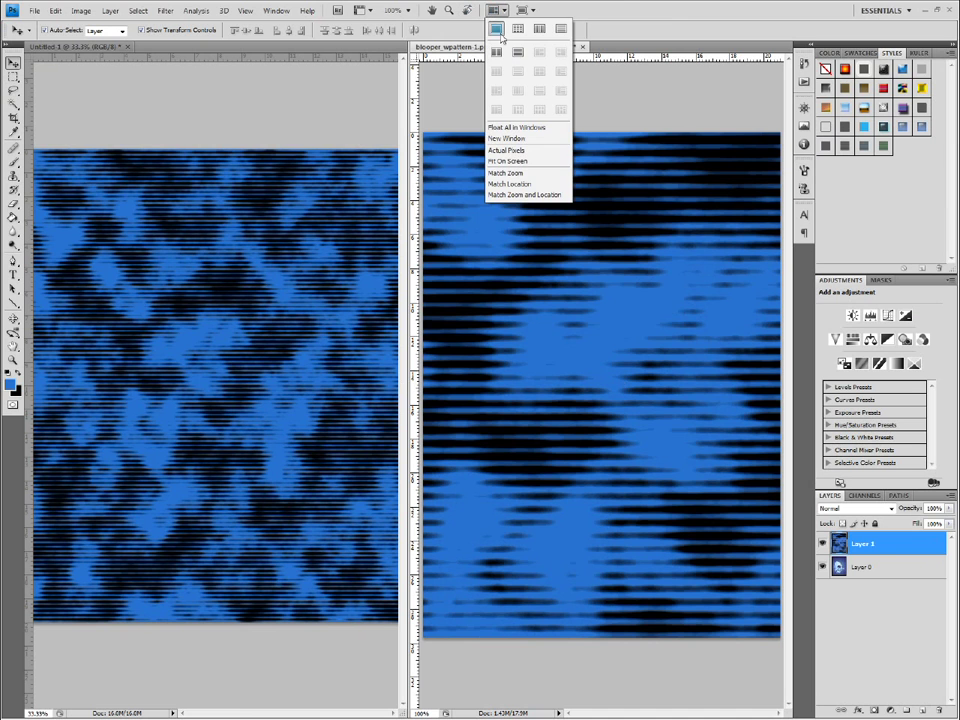
left_click(495, 32)
scroll(422, 403, "down", 6)
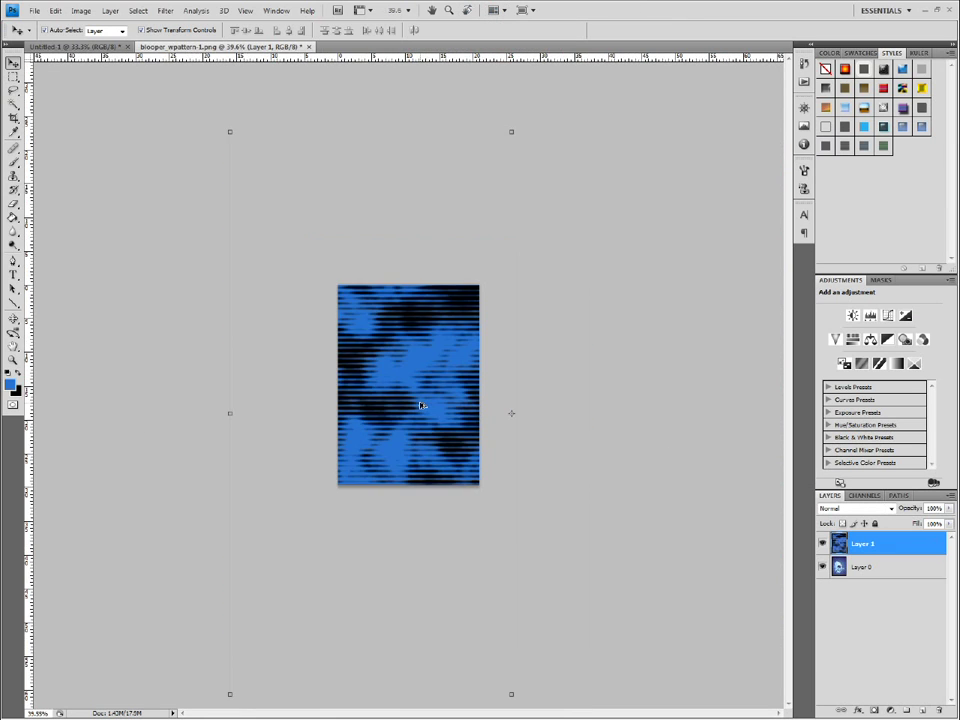
Scale Layer 1 to about 36%, align it to cover the canvas, and apply the transform.
key("alt")
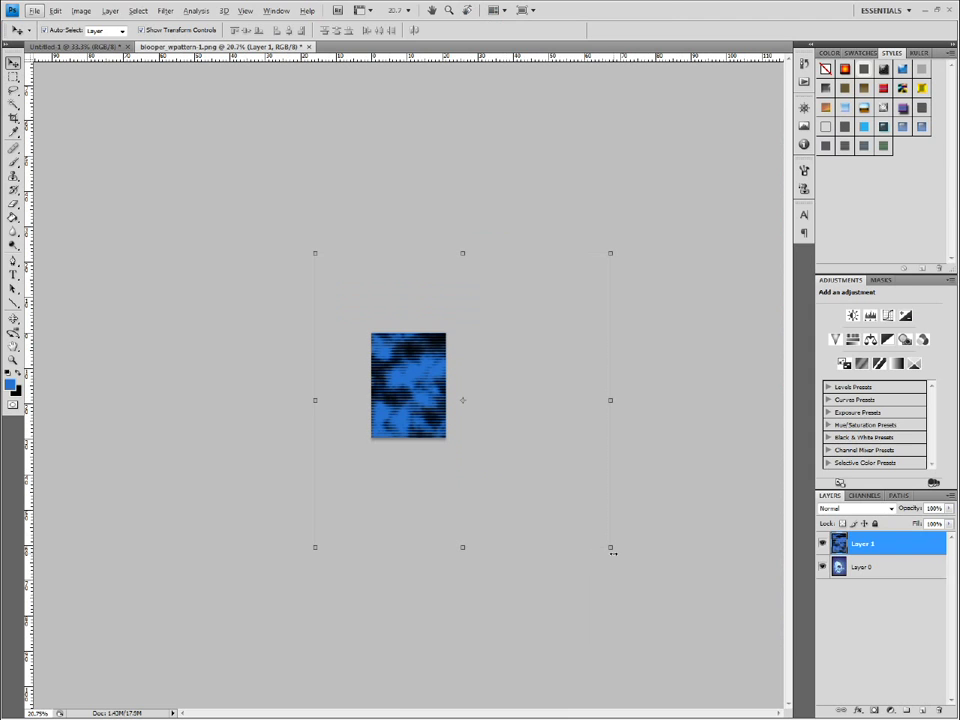
left_click_drag(610, 548, 489, 467)
scroll(364, 344, "up", 5, "alt")
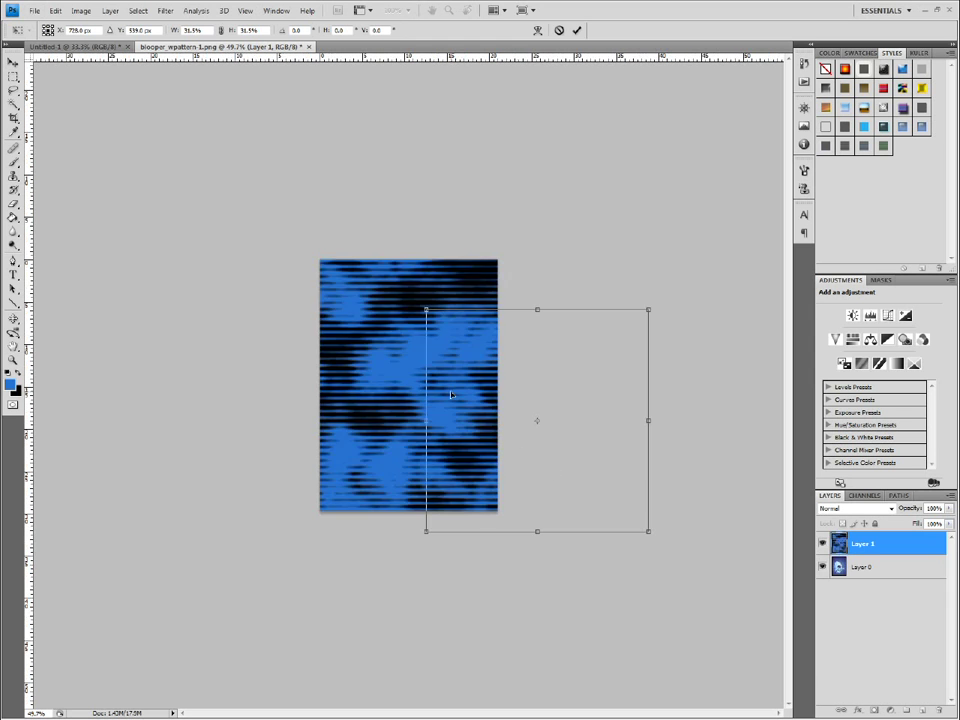
left_click_drag(381, 370, 366, 370)
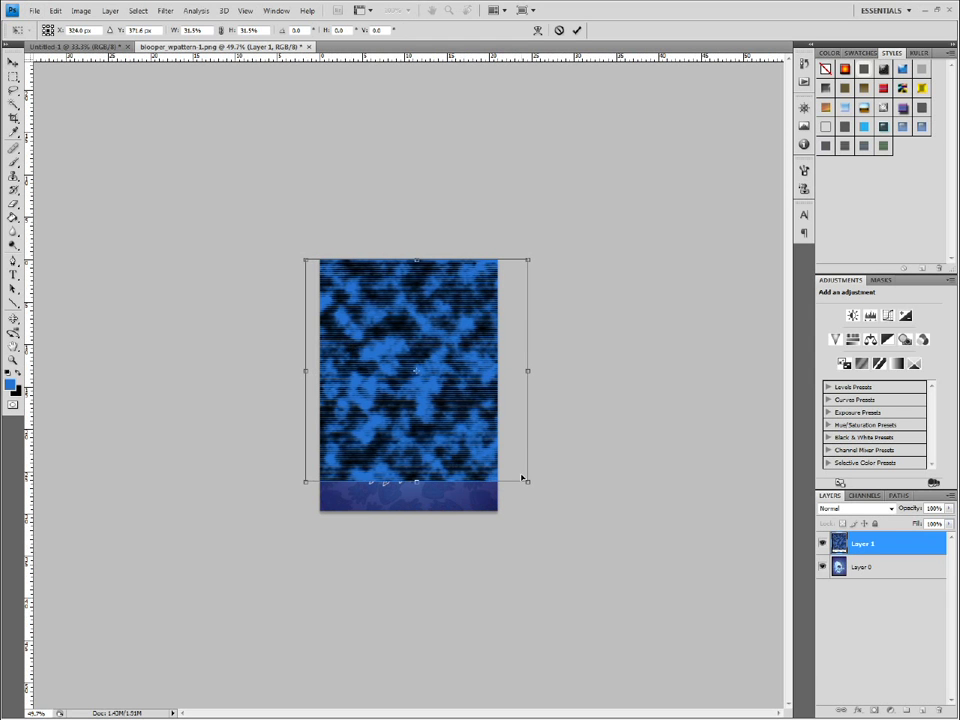
left_click_drag(529, 484, 580, 530)
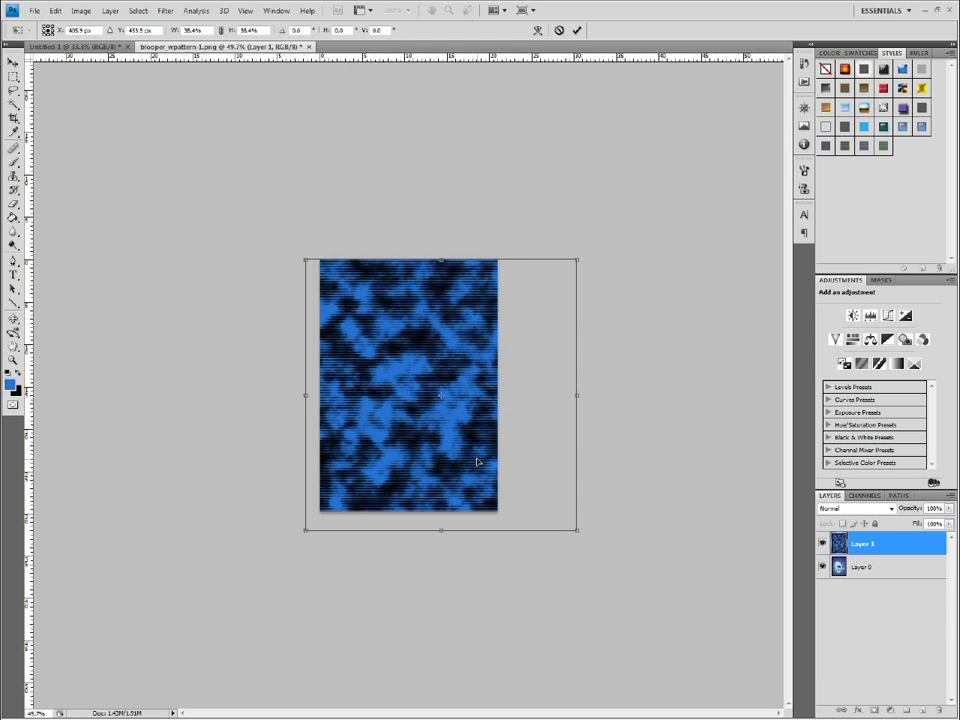
scroll(478, 462, "up", 3, "alt")
left_click_drag(370, 360, 360, 350)
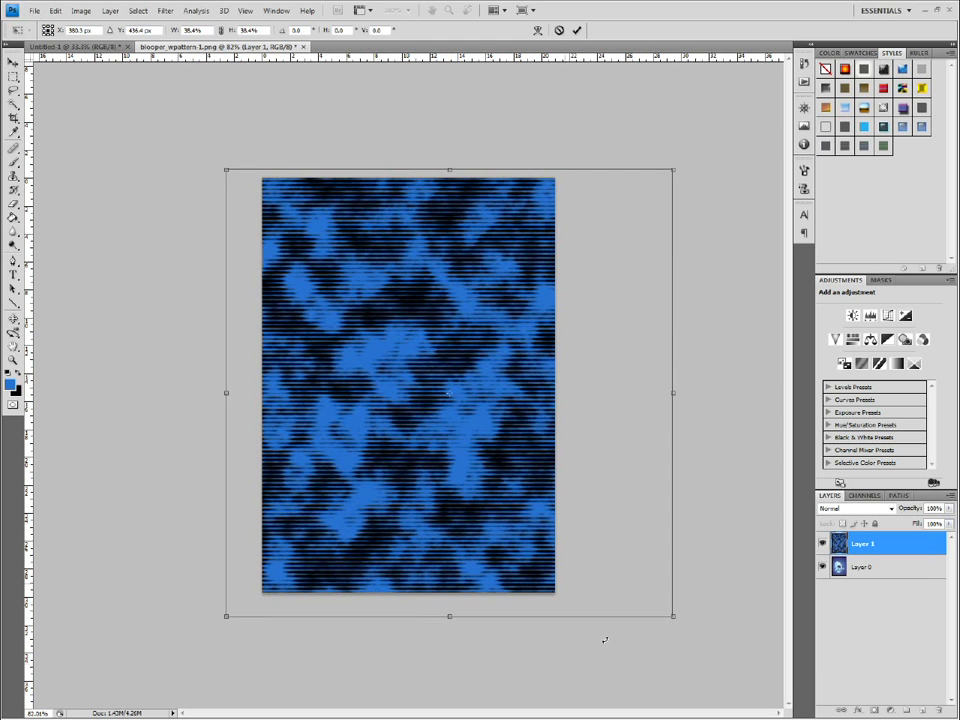
left_click_drag(673, 616, 657, 605)
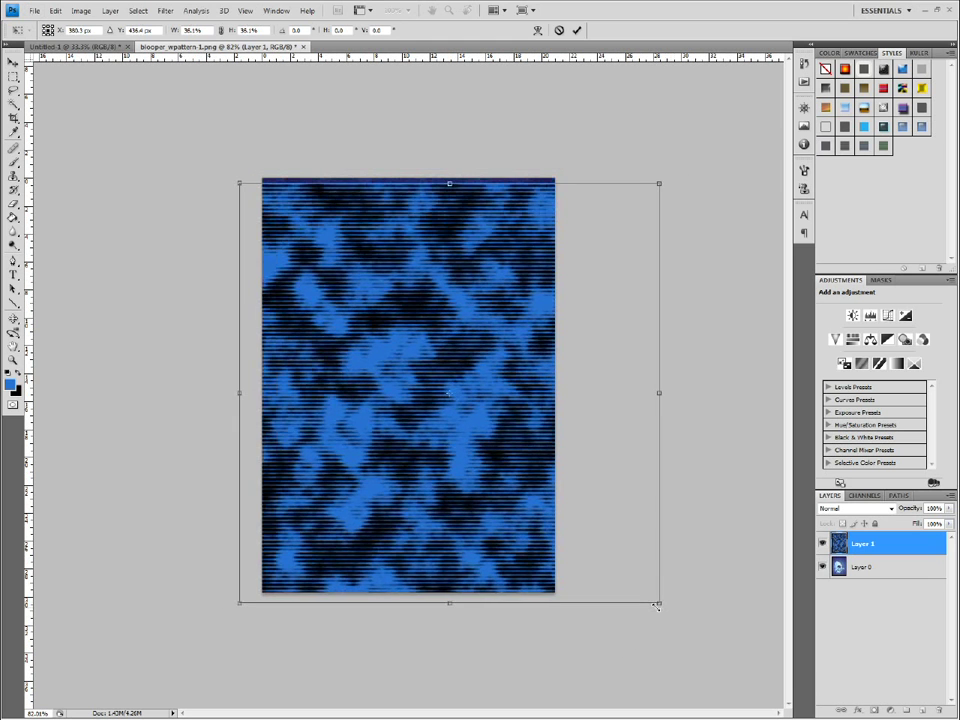
mouse_move(445, 530)
left_mouse_down()
mouse_move(431, 519)
mouse_move(428, 527)
left_mouse_up()
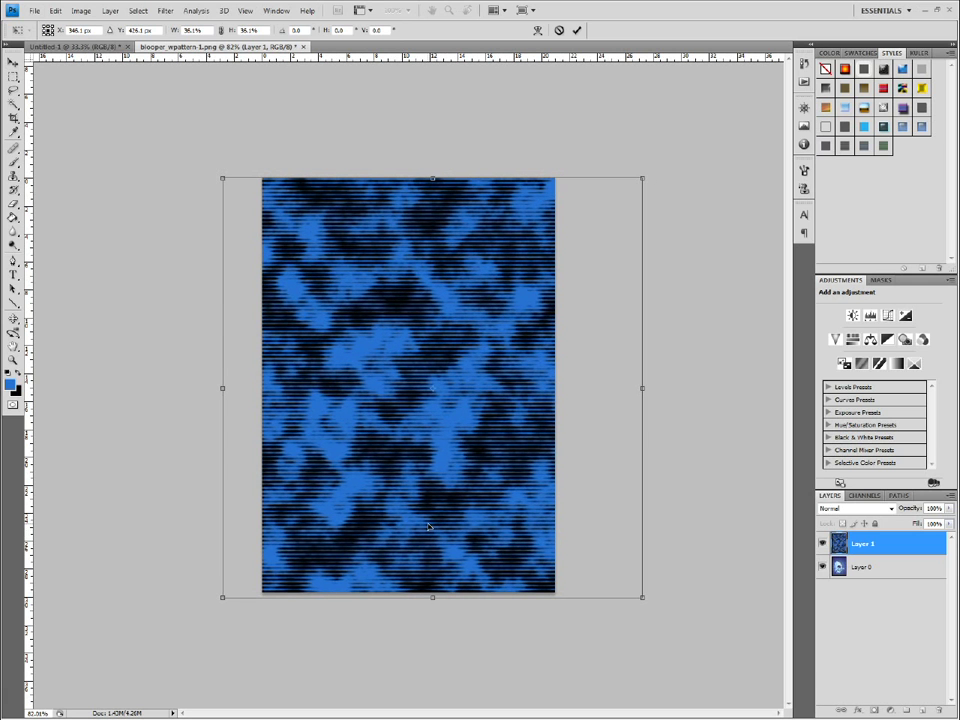
left_click(13, 61)
left_click(412, 271)
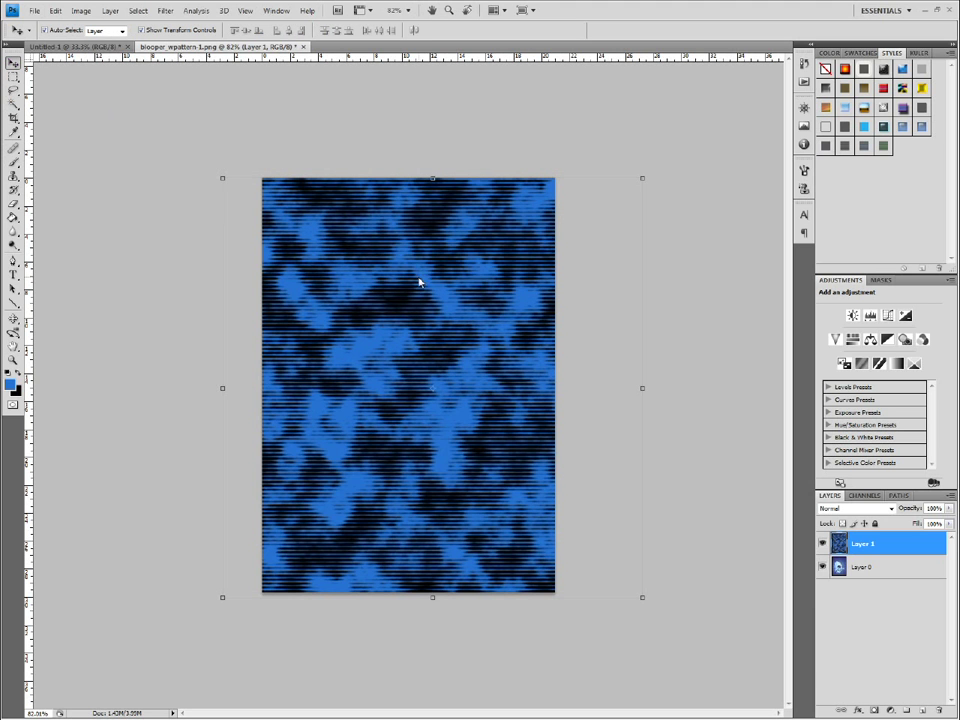
scroll(600, 403, "up", 2)
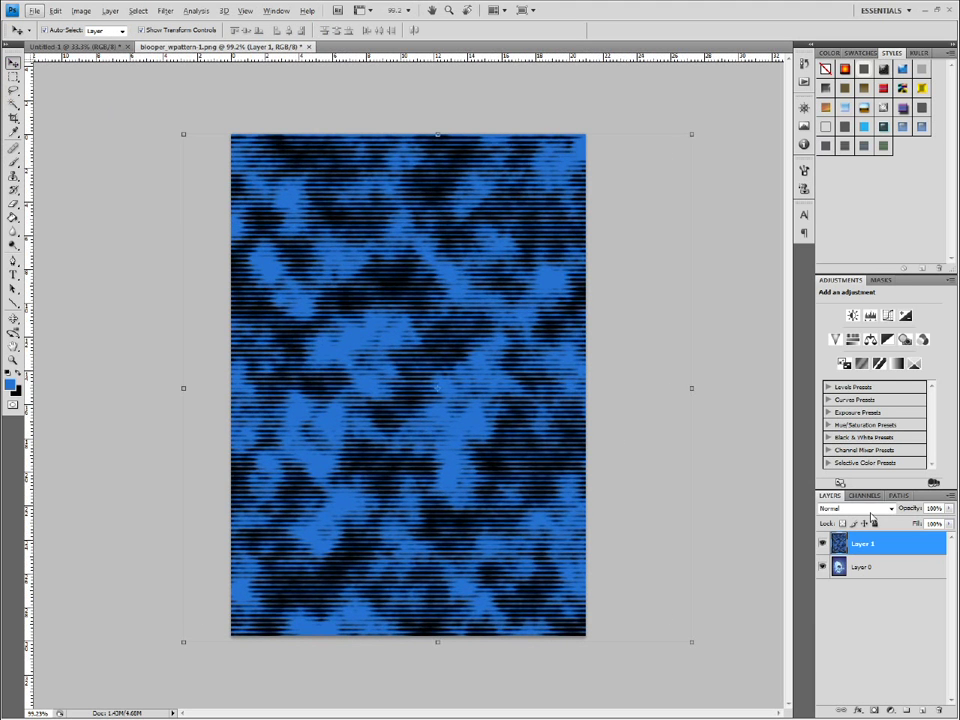
Try Overlay on Layer 1, then set its blend mode to Screen.
left_click(889, 510)
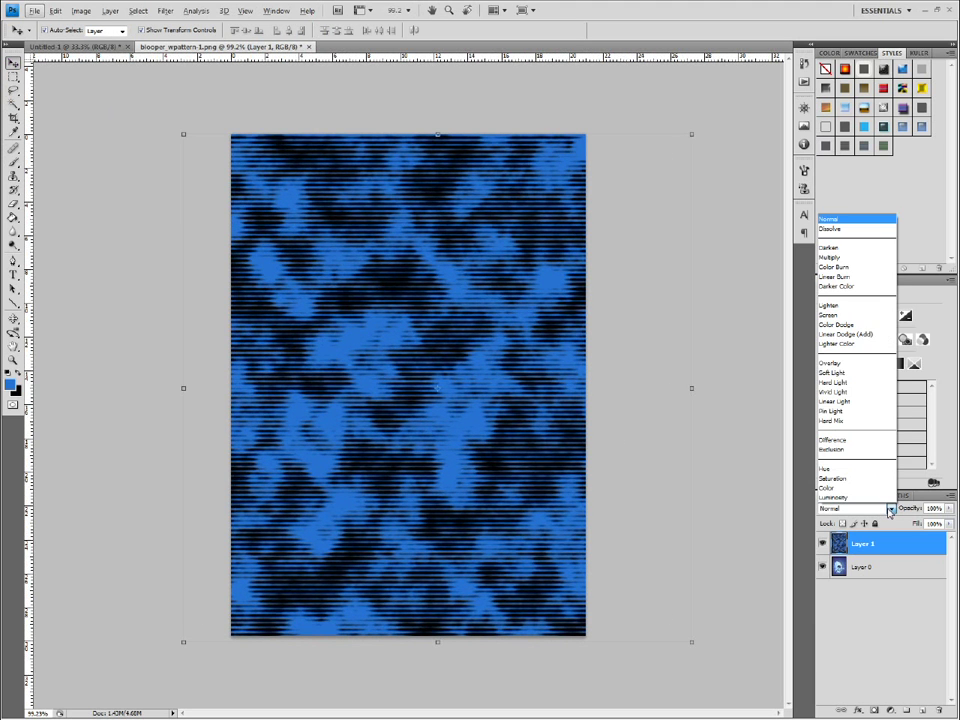
left_click(885, 365)
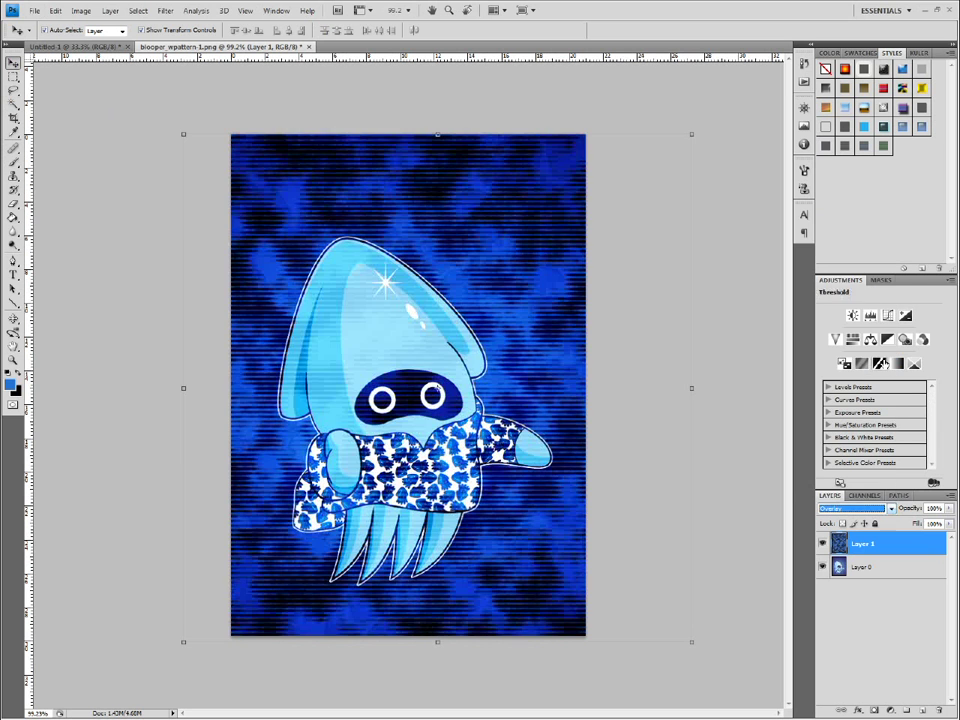
left_click(848, 510)
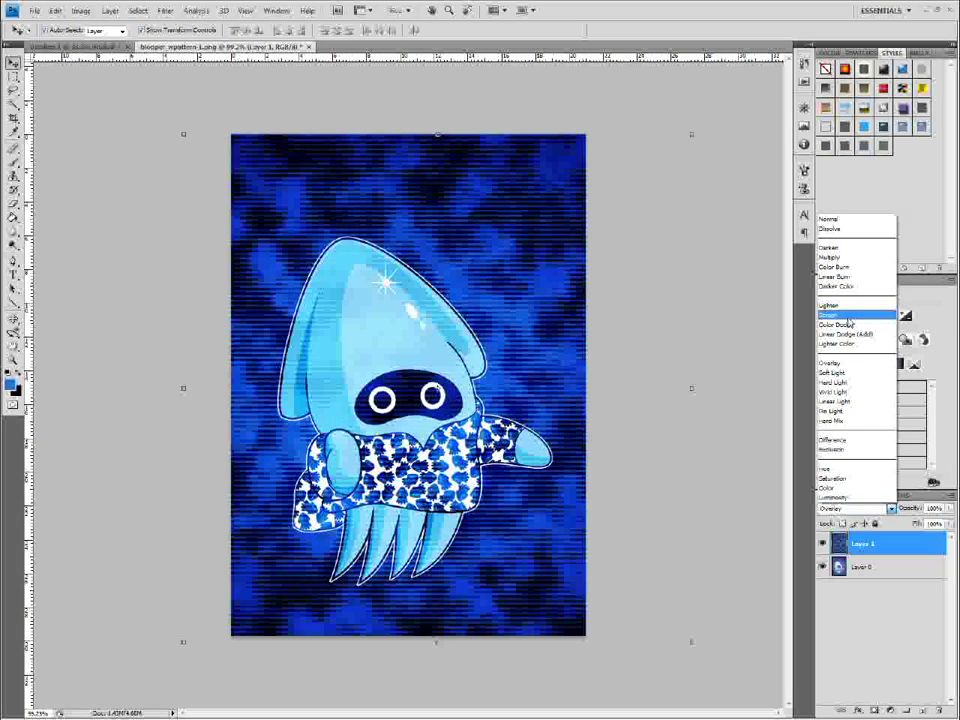
left_click(850, 316)
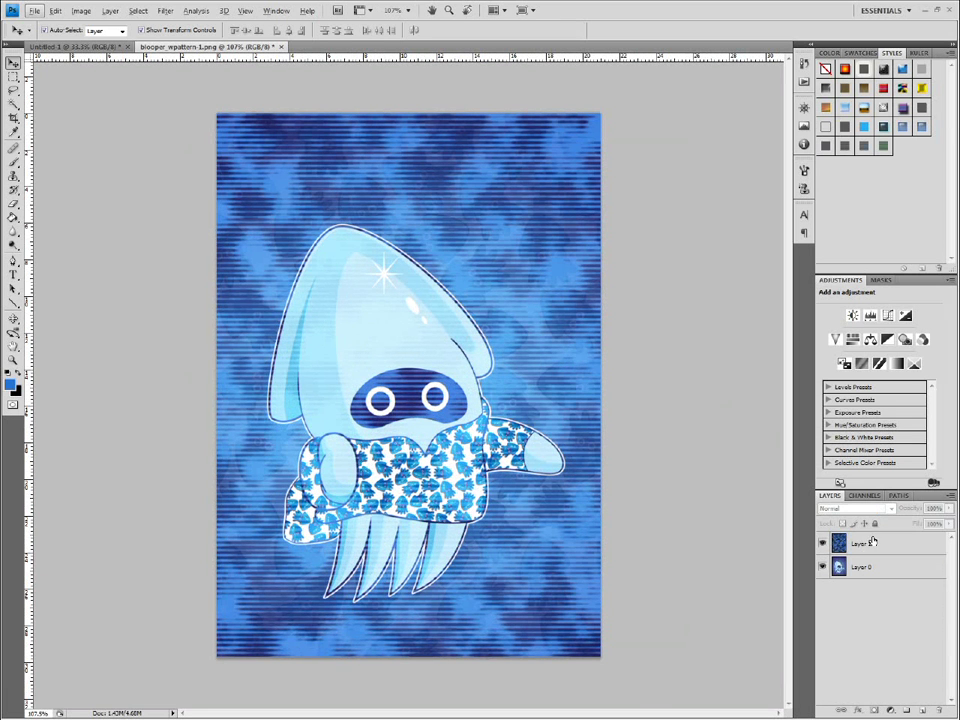
left_click(836, 541)
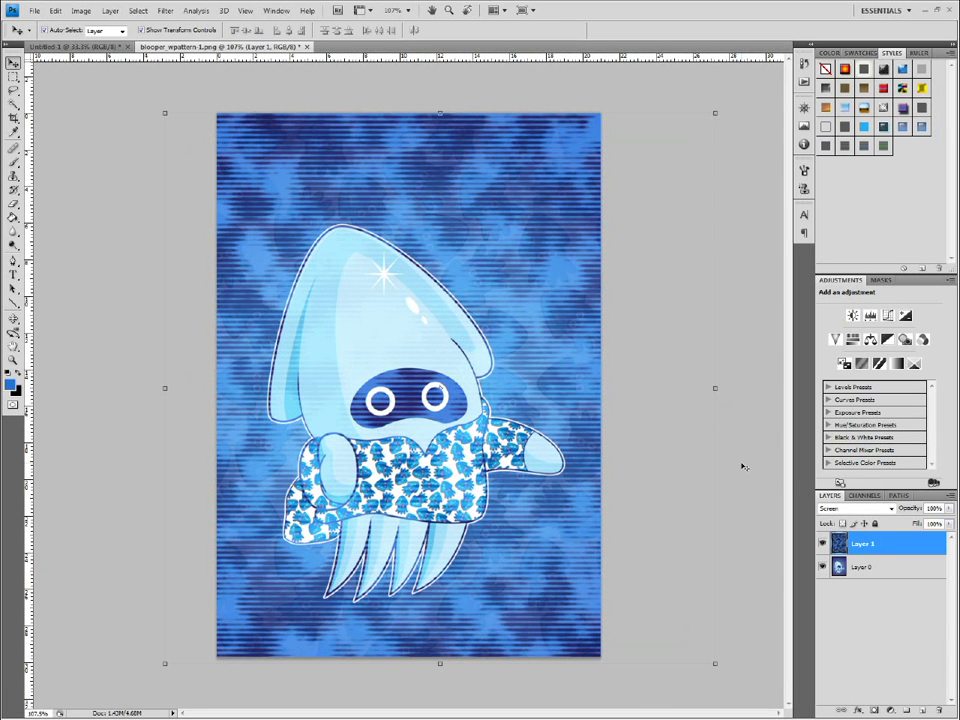
left_click(743, 466)
Toggle Layer 1's visibility twice to compare the squid with and without stripes.
scroll(536, 317, "down", 3)
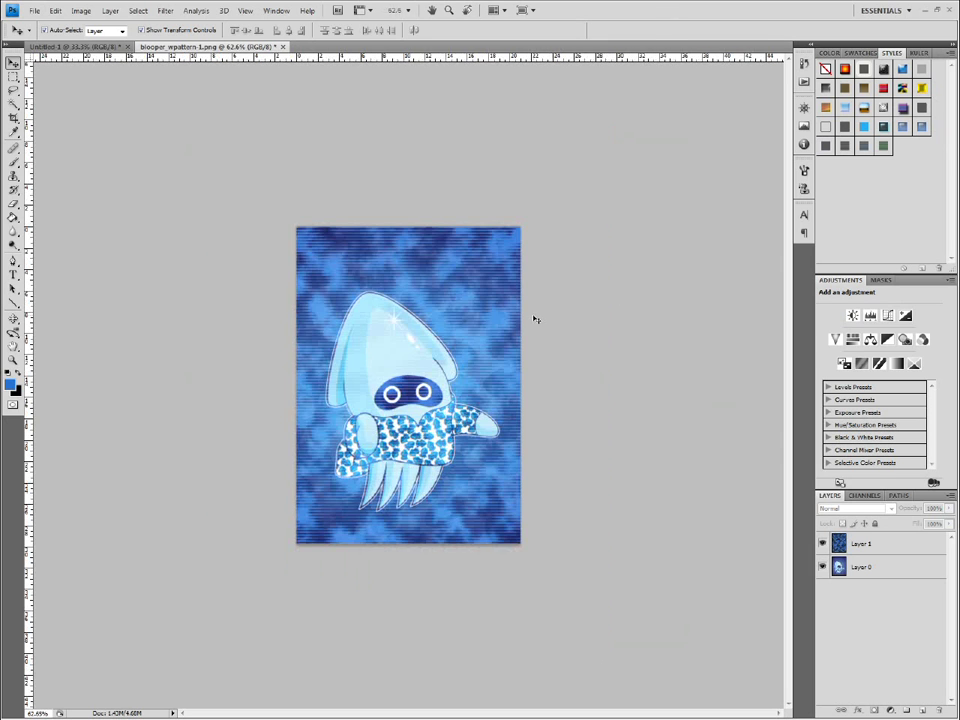
scroll(597, 410, "down", 1)
scroll(606, 491, "up", 1)
scroll(636, 474, "up", 1)
scroll(498, 446, "up", 1)
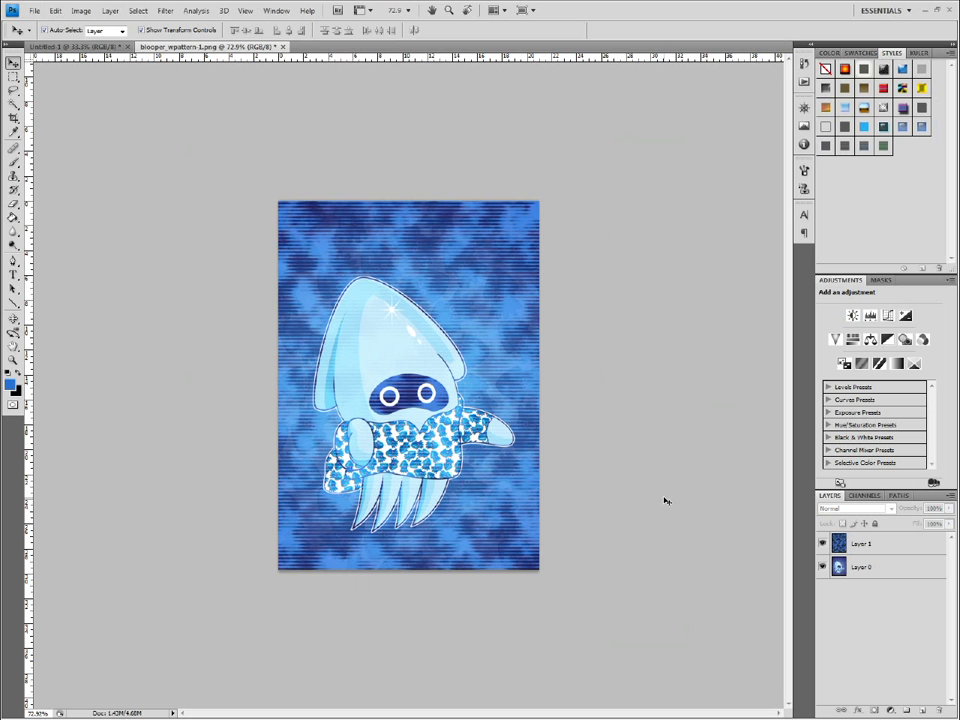
left_click(823, 544)
left_click(823, 544)
left_click(823, 544)
left_click(823, 544)
Zoom in and drag Layer 1 to the trash to delete it.
key("ctrl+plus")
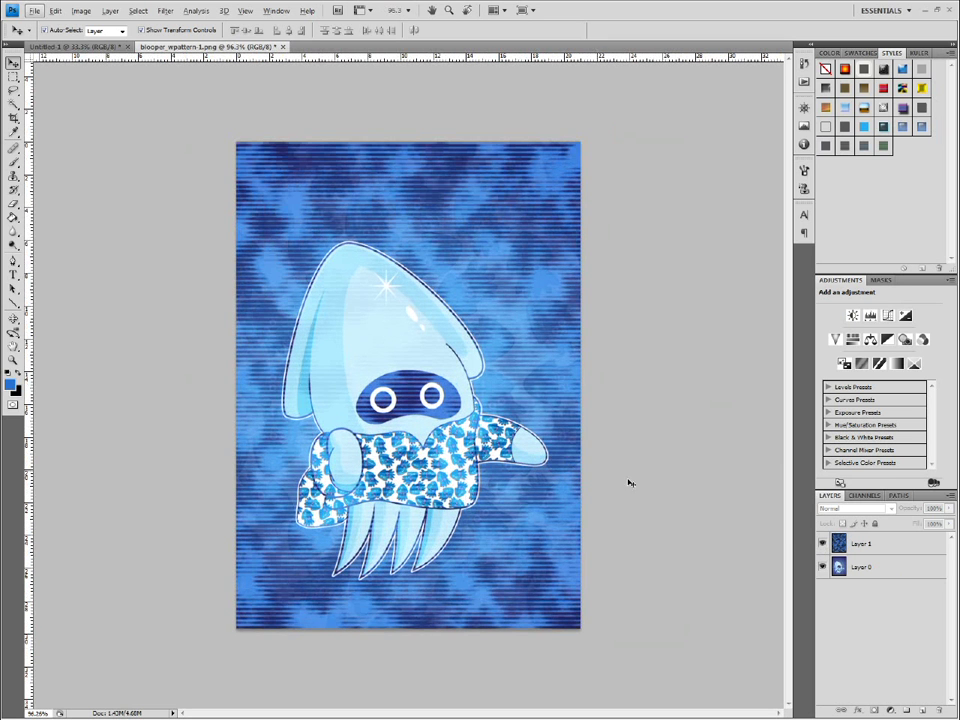
left_click(868, 546)
left_click_drag(888, 545, 937, 709)
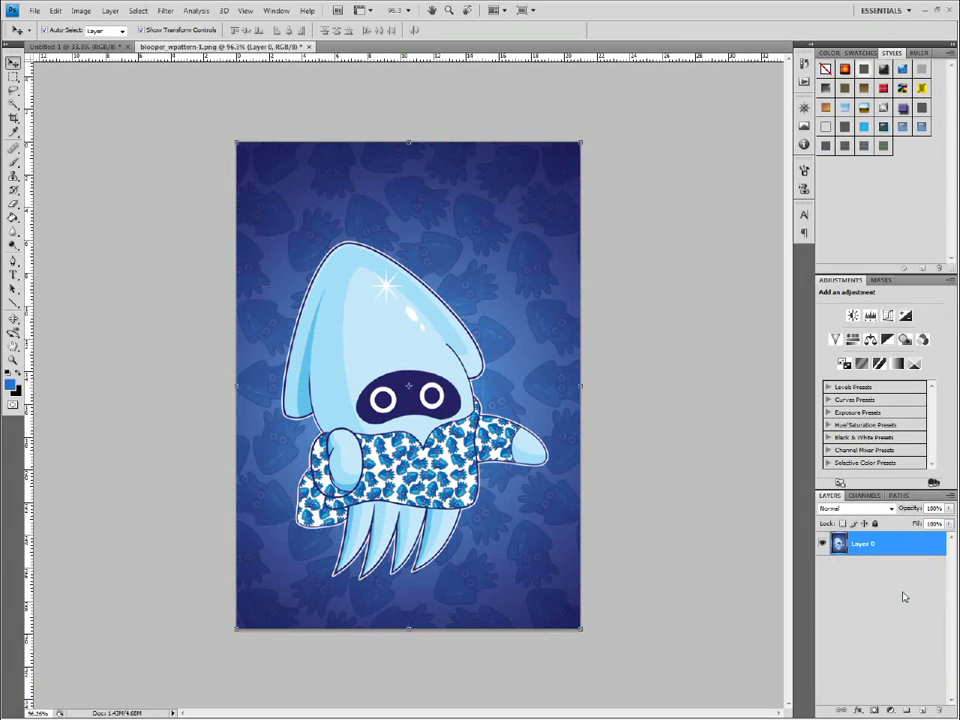
Apply the scanline pattern style from the Styles panel to Layer 0.
left_click(889, 570)
left_click(889, 553)
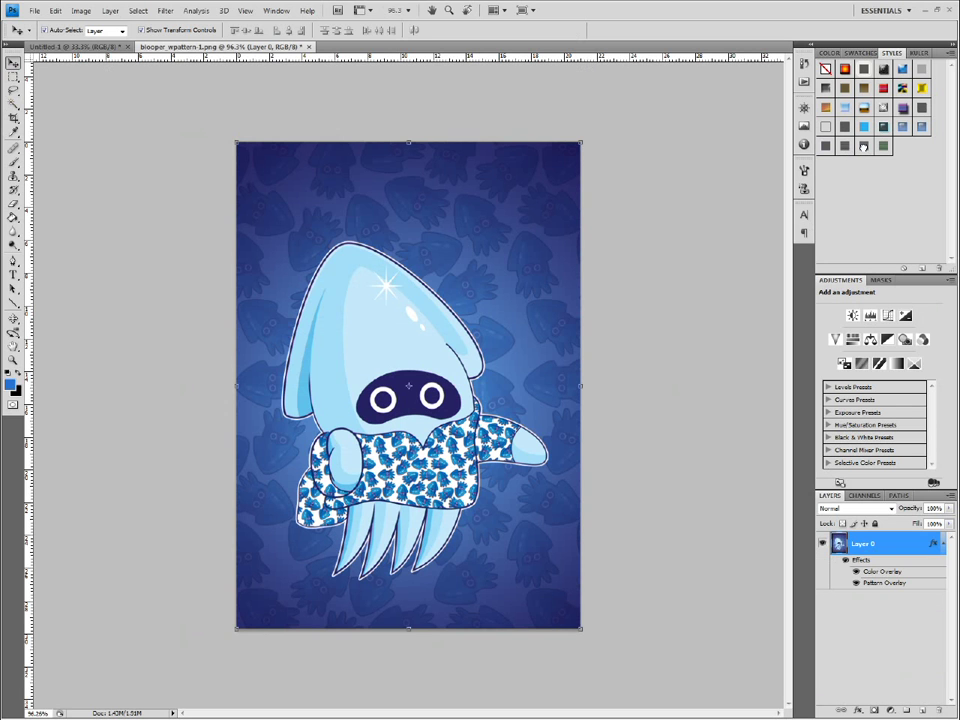
left_click(863, 147)
left_click(703, 304)
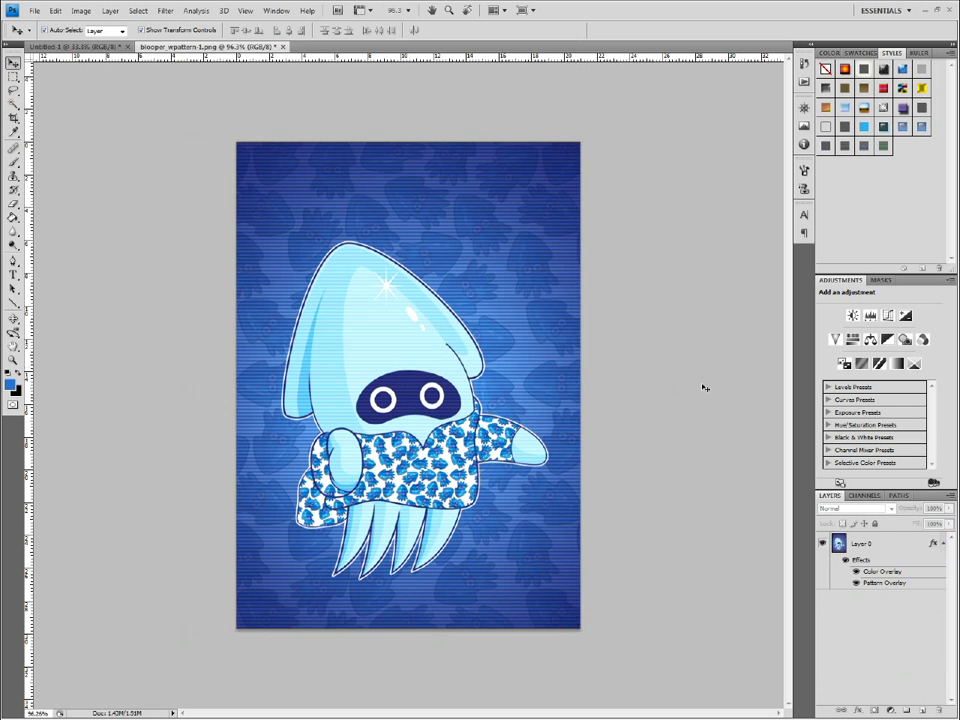
Open Layer 0's Layer Style dialog on Color Overlay with Linear Dodge (Add) blending.
left_click(892, 546)
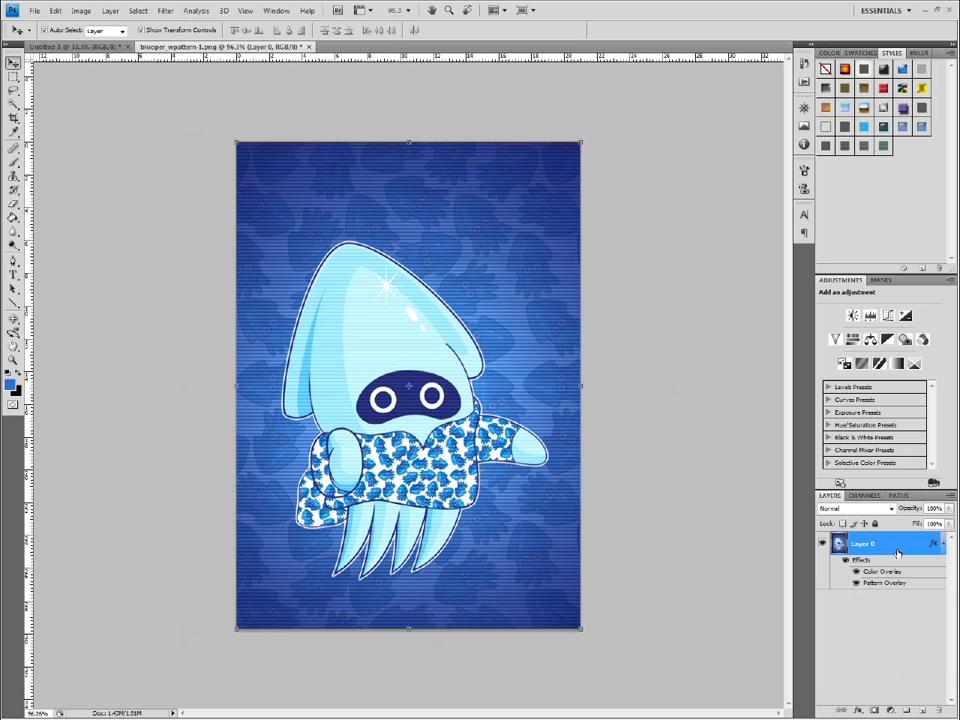
left_click(766, 527)
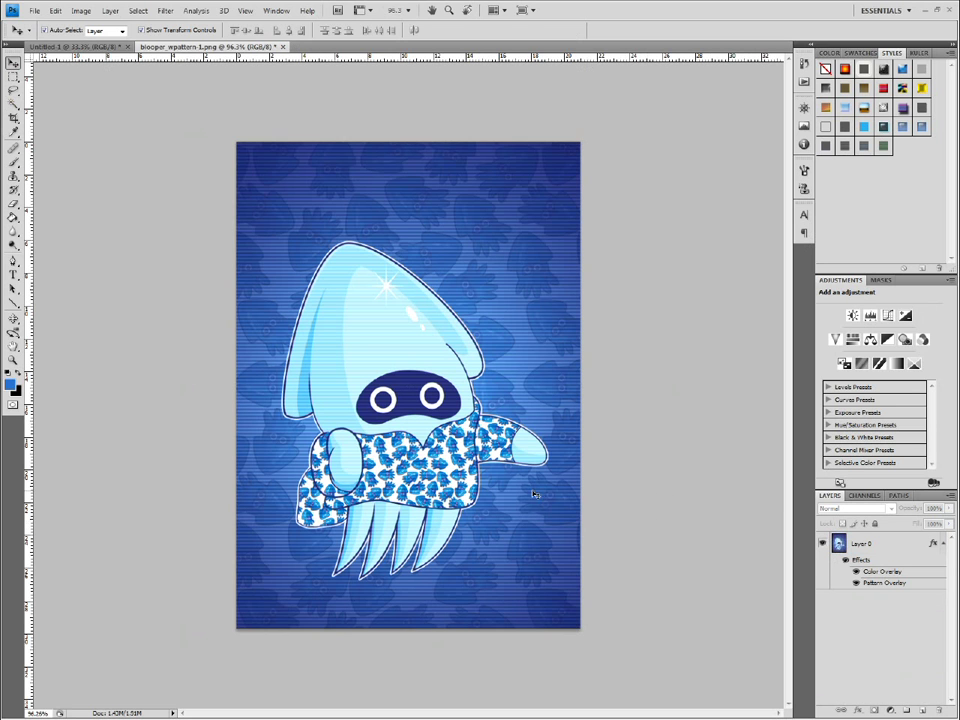
double_click(919, 572)
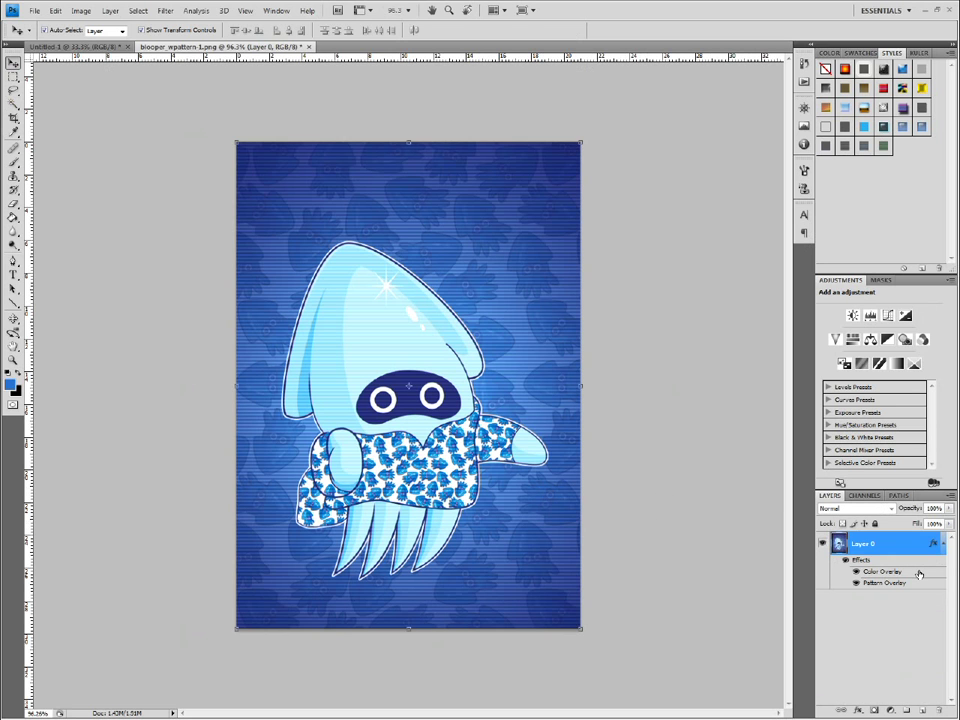
left_click_drag(660, 462, 573, 298)
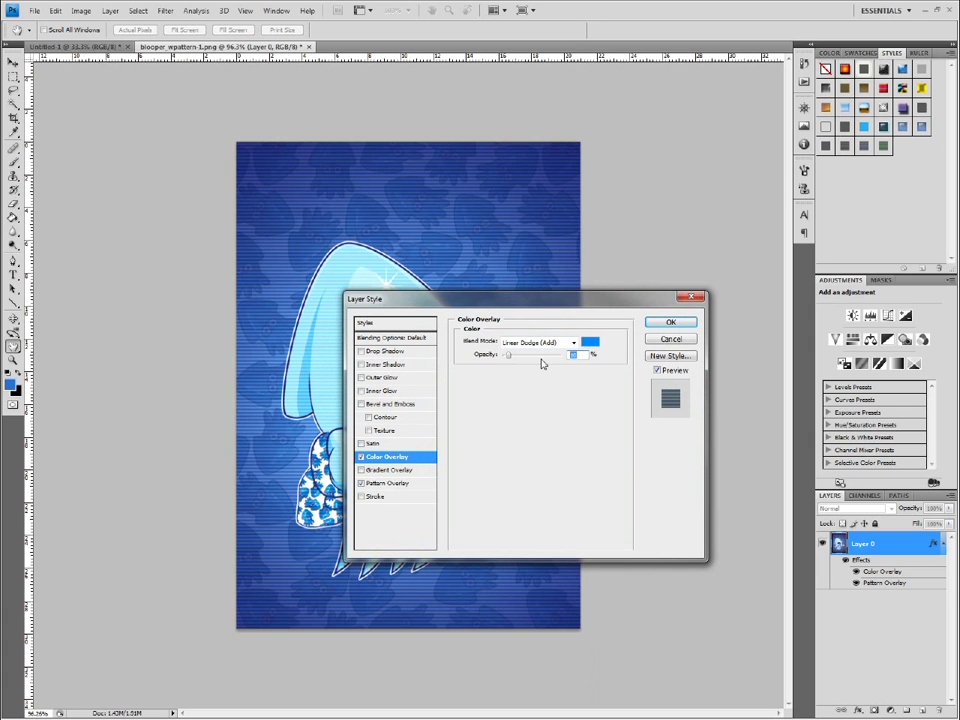
Compare the squid with and without Color Overlay, review Pattern Overlay, and close the Layer Style dialog unchanged.
left_click_drag(422, 296, 594, 306)
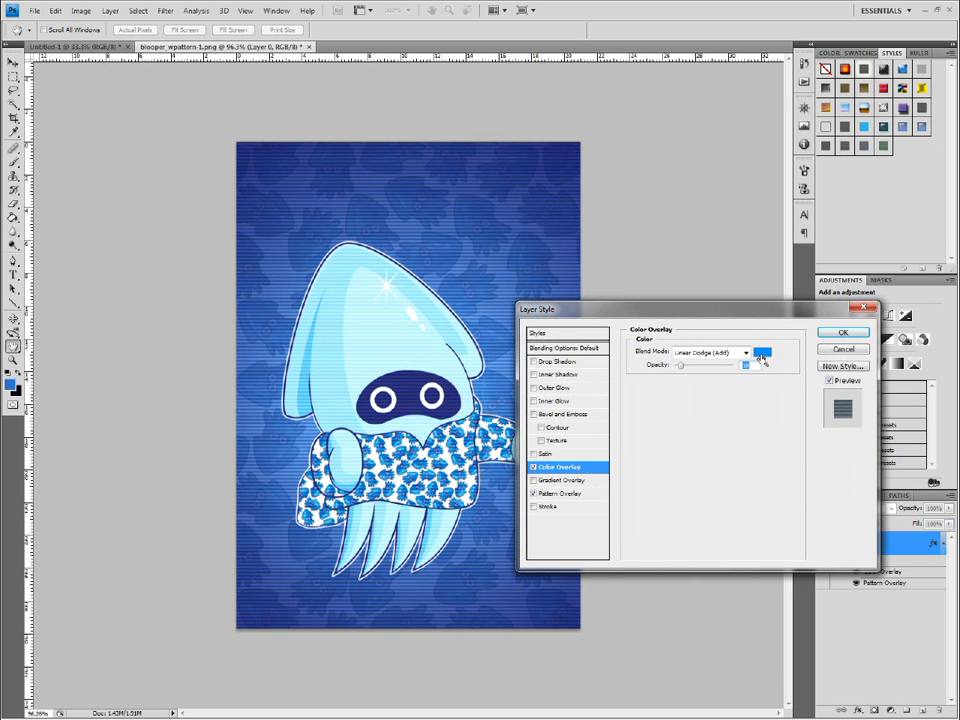
left_click(534, 468)
left_click(534, 468)
left_click(534, 468)
left_click(534, 468)
left_click(576, 495)
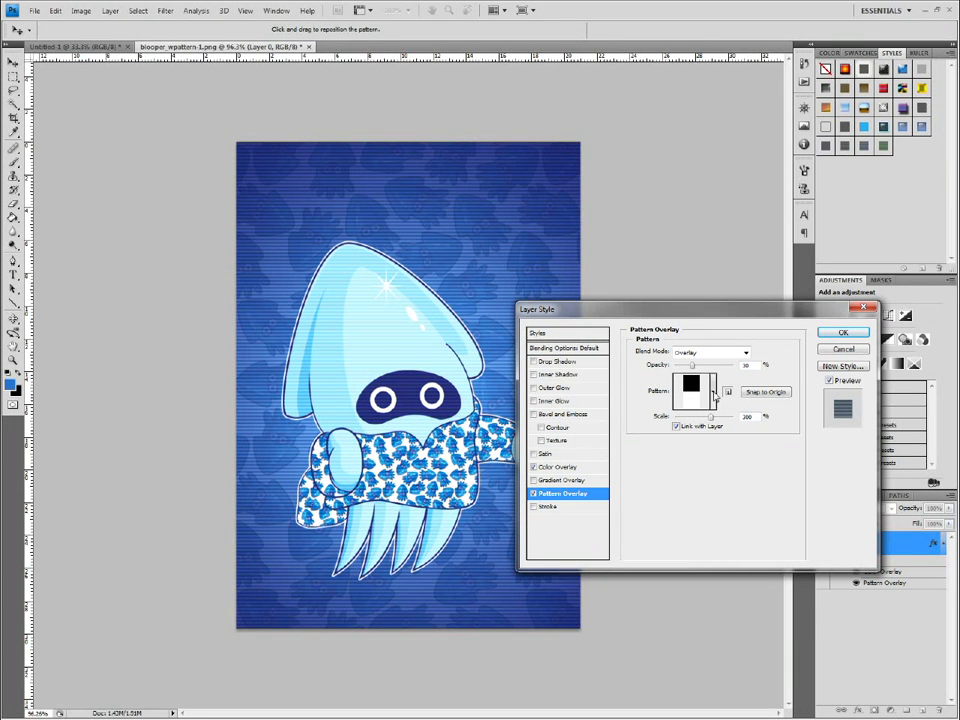
left_click(843, 332)
Start a new document with width 1 and height 2.
left_click(34, 11)
left_click(46, 25)
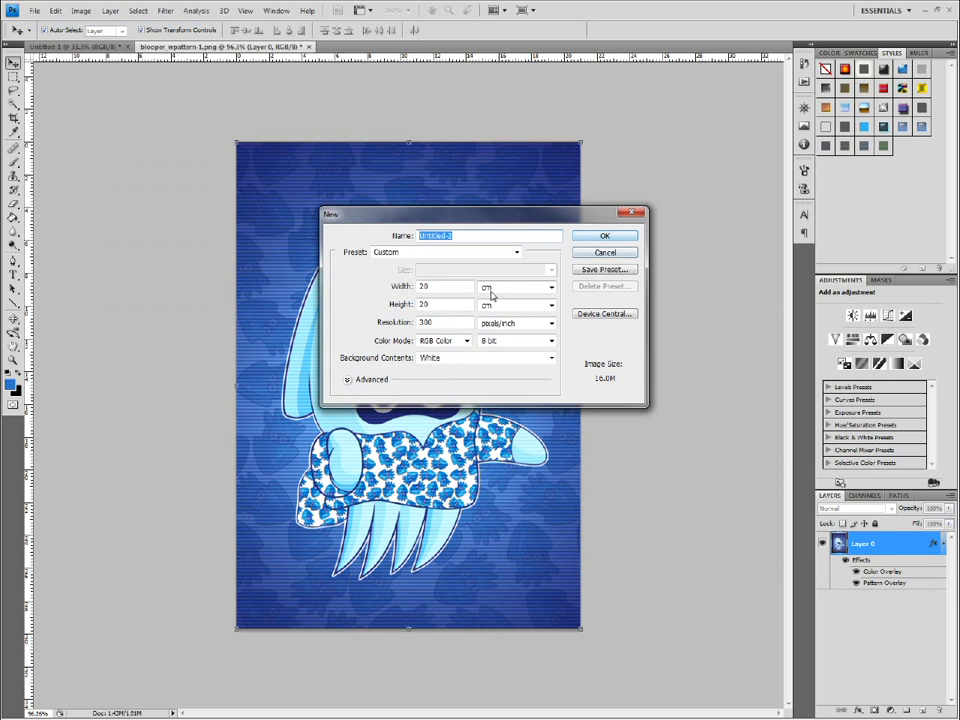
double_click(461, 286)
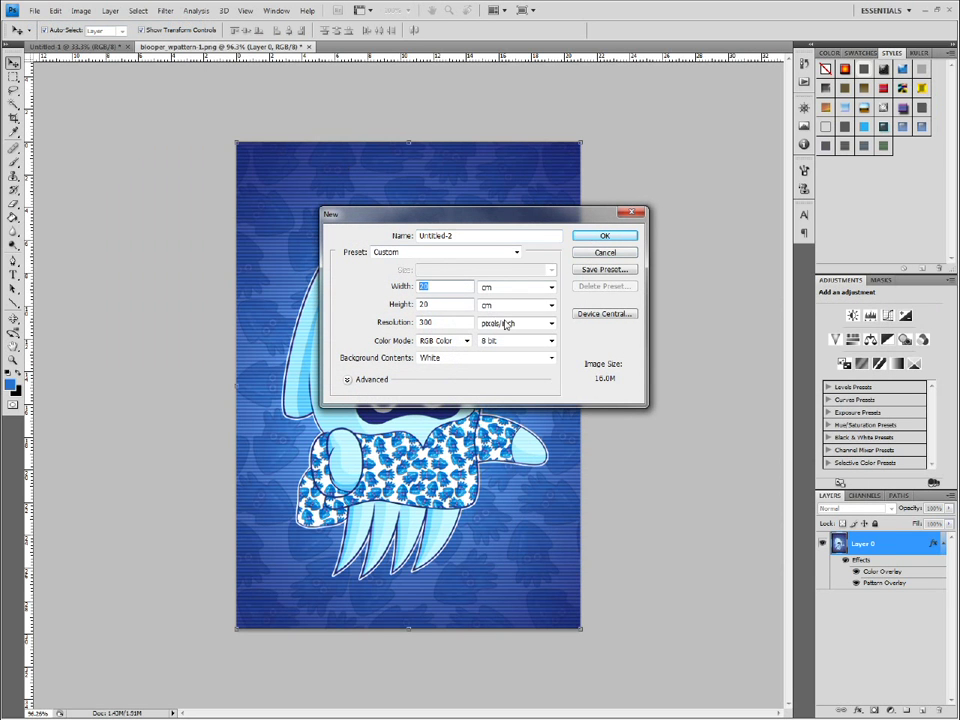
type("1")
double_click(449, 303)
type("2")
Set both dimensions in pixels, width 1, resolution 72, and create the document.
left_click(515, 287)
left_click(500, 299)
left_click(515, 304)
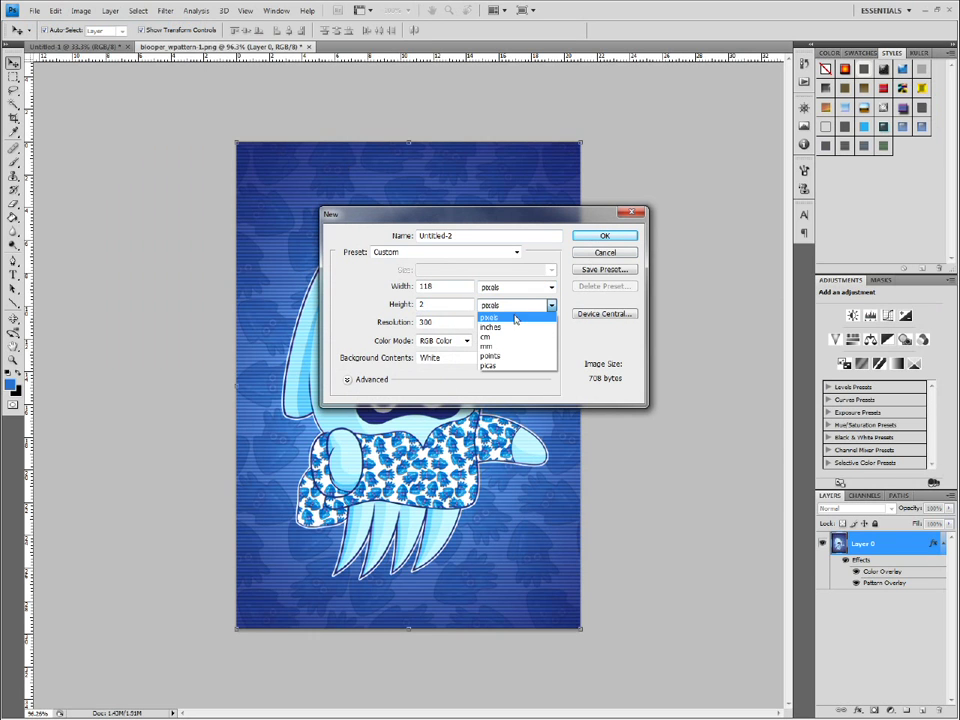
left_click(487, 318)
double_click(428, 286)
type("1")
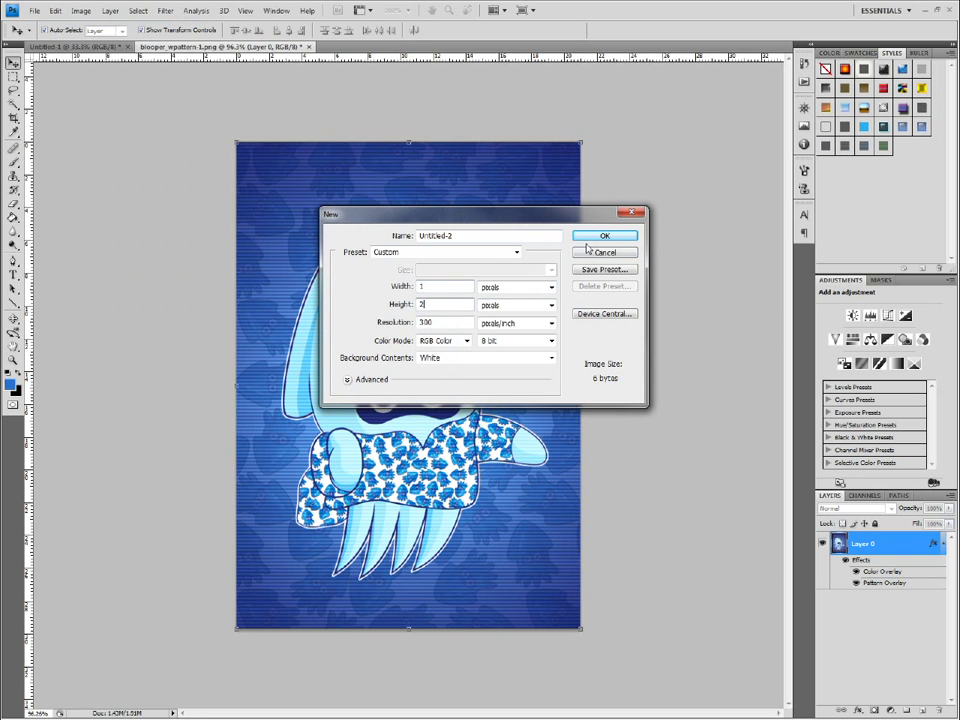
double_click(428, 322)
type("72")
key("Return")
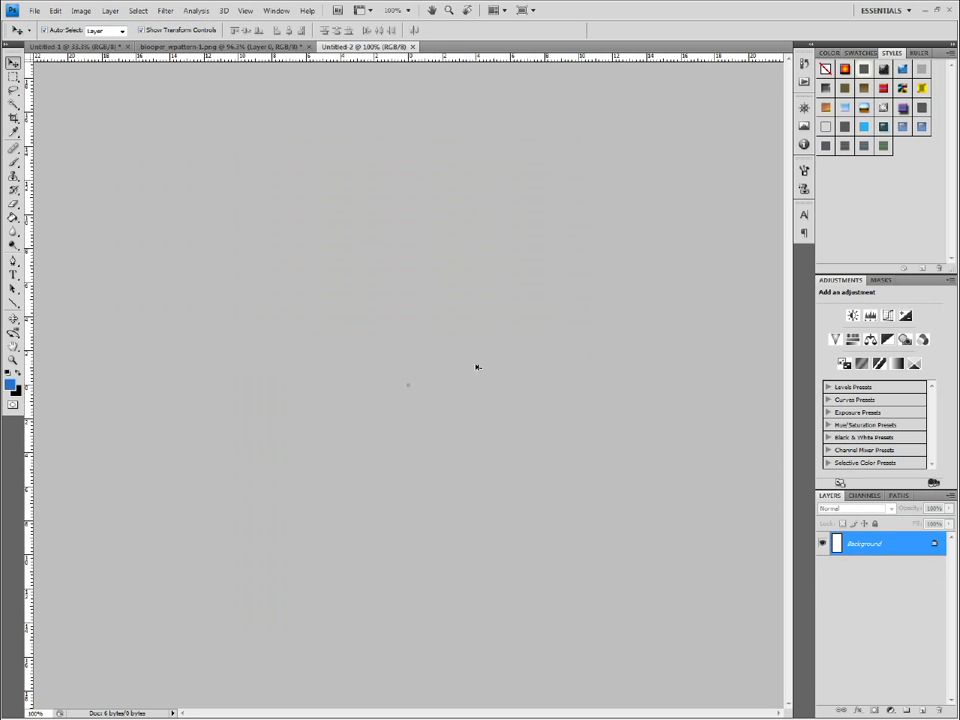
Zoom in and paint the top pixel black with a 1 px Pencil and default colours.
scroll(407, 386, "up", 10)
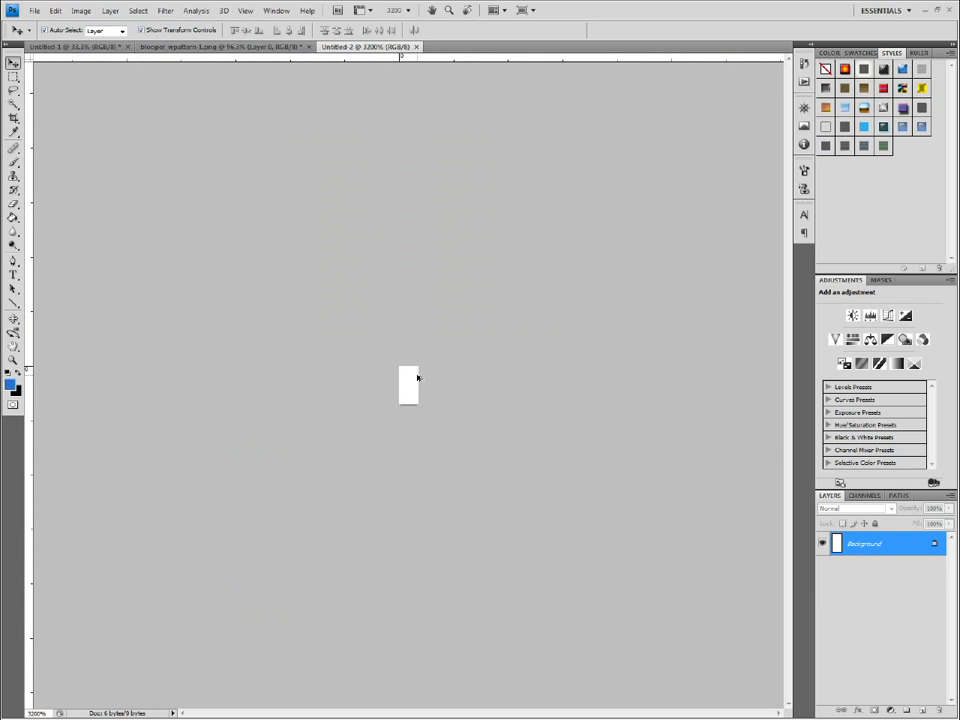
key("d")
left_click(13, 167)
left_click(60, 172)
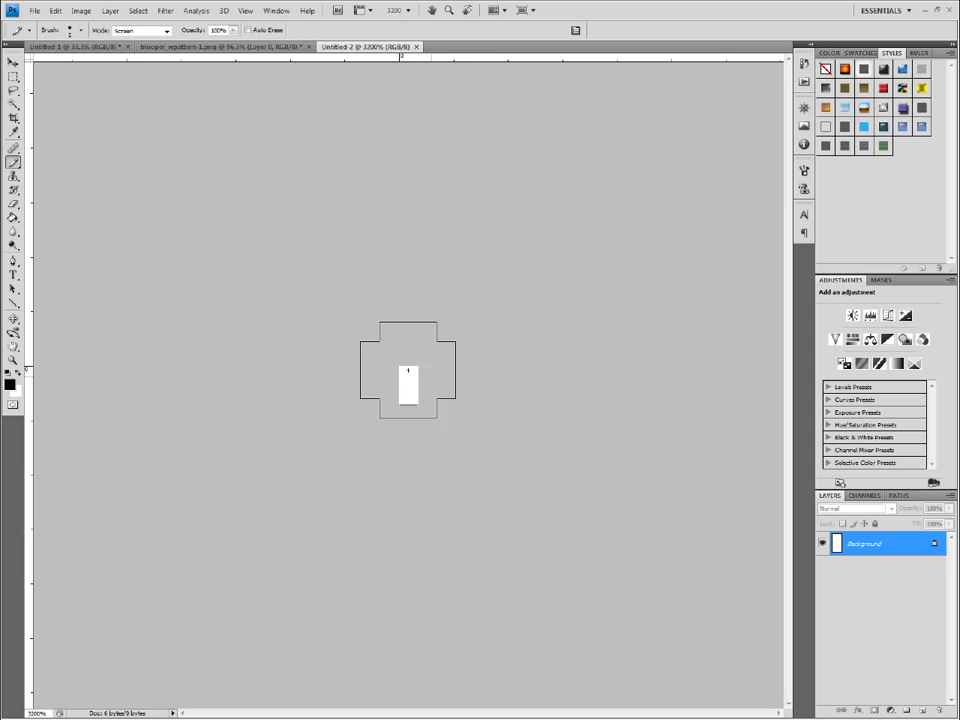
left_click(77, 32)
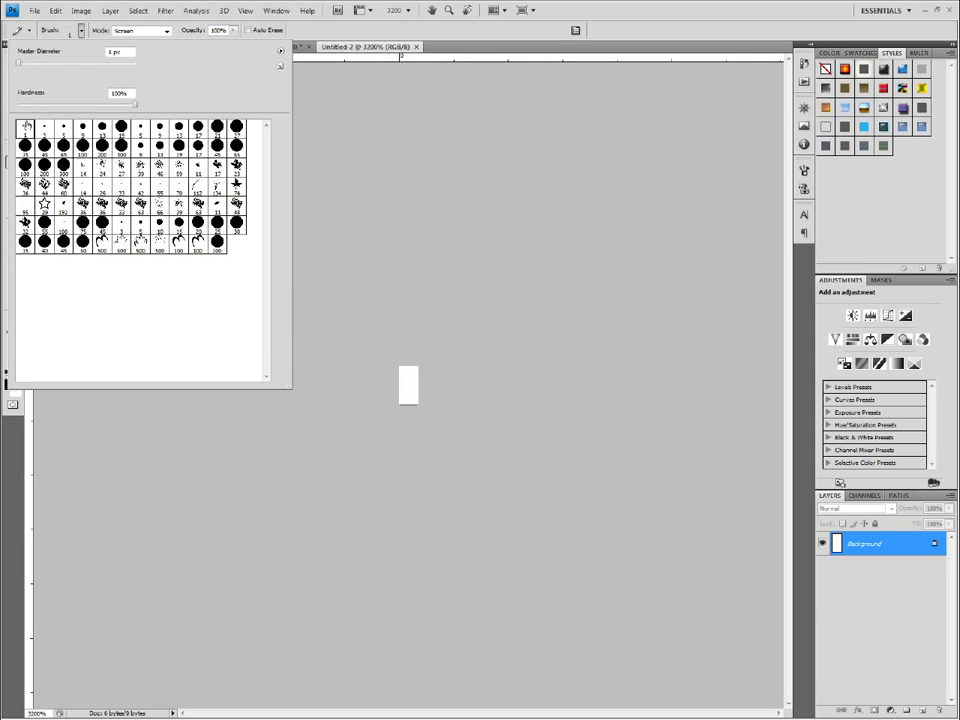
key("Return")
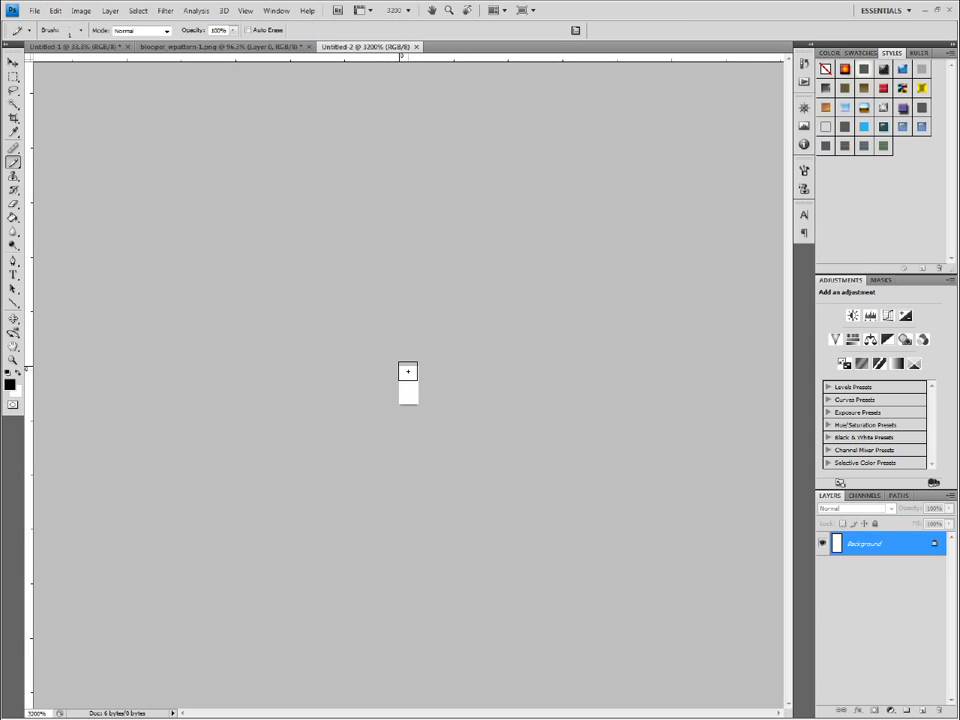
left_click(408, 375)
Select the whole canvas, save it as a new pattern, and return to the squid document.
left_click(13, 62)
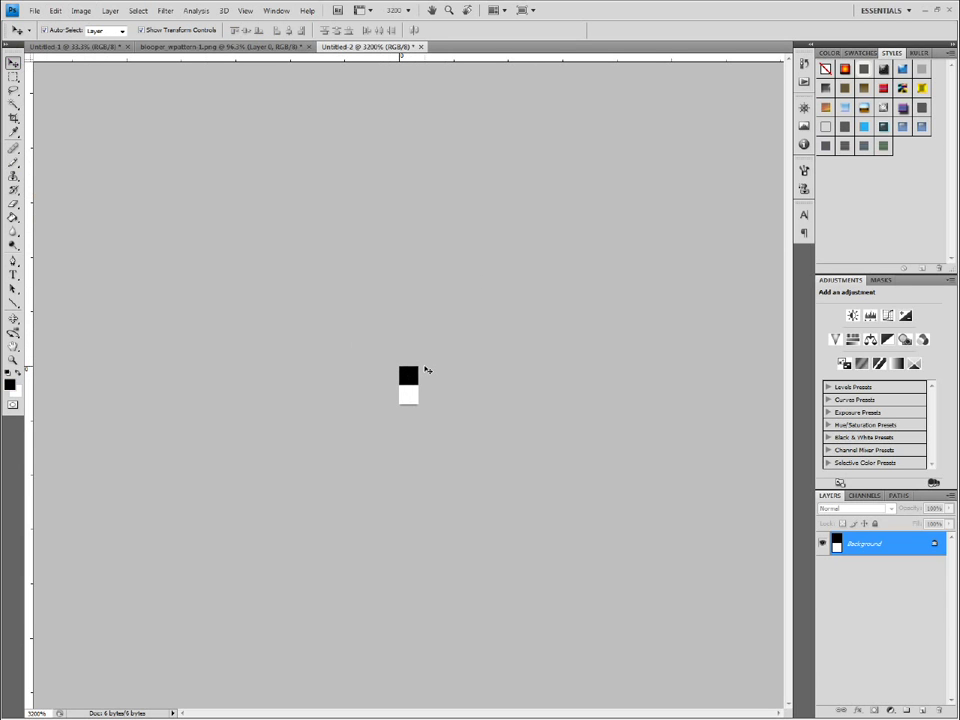
left_click(55, 10)
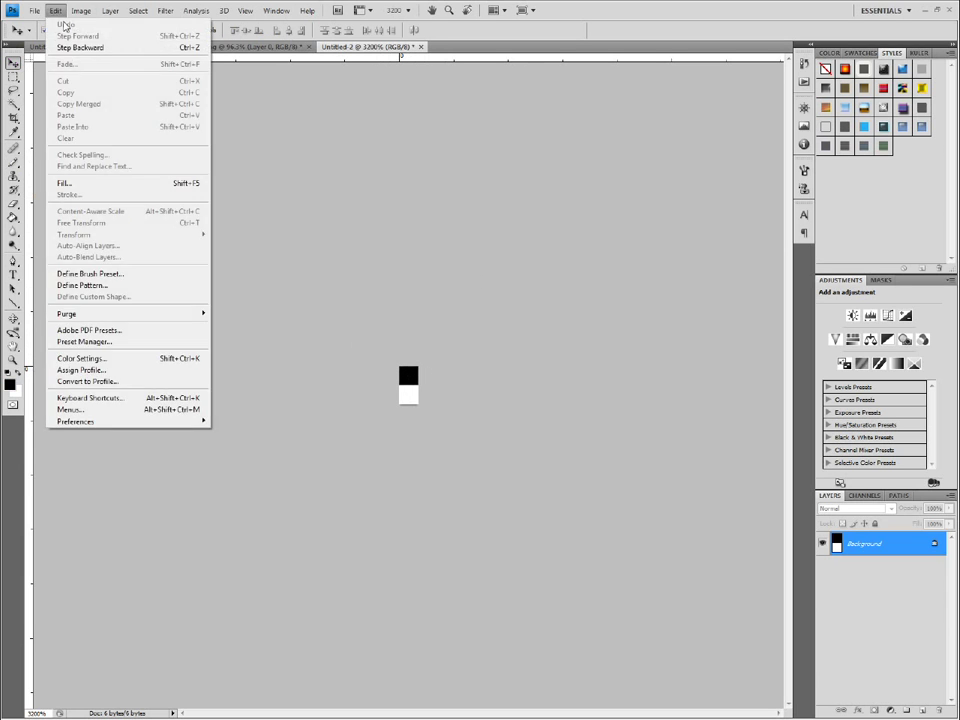
left_click(143, 24)
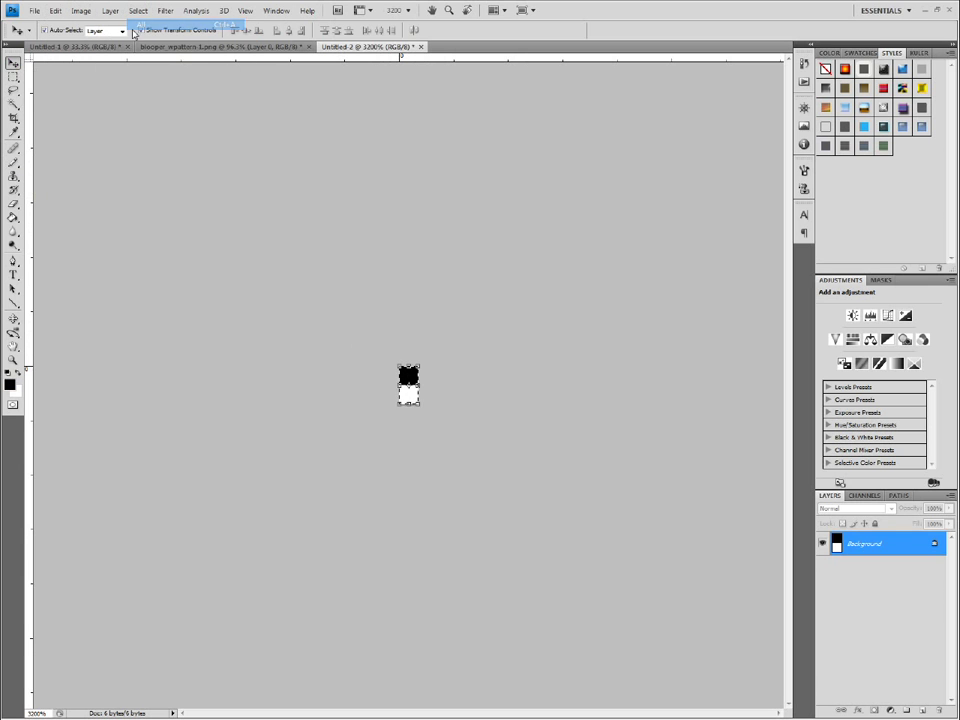
left_click(55, 12)
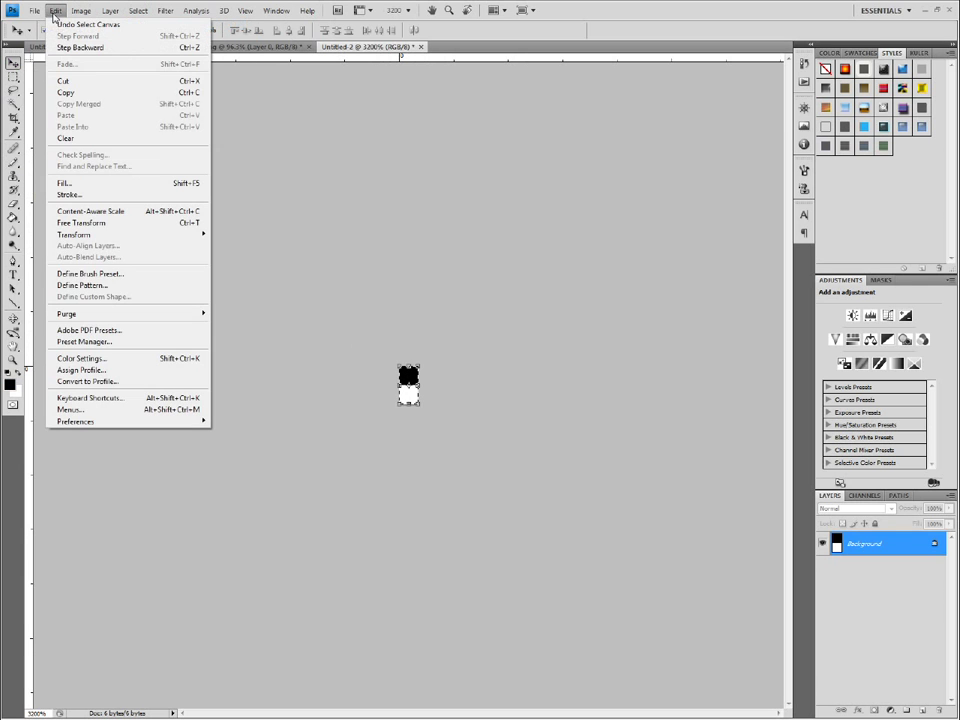
left_click(100, 285)
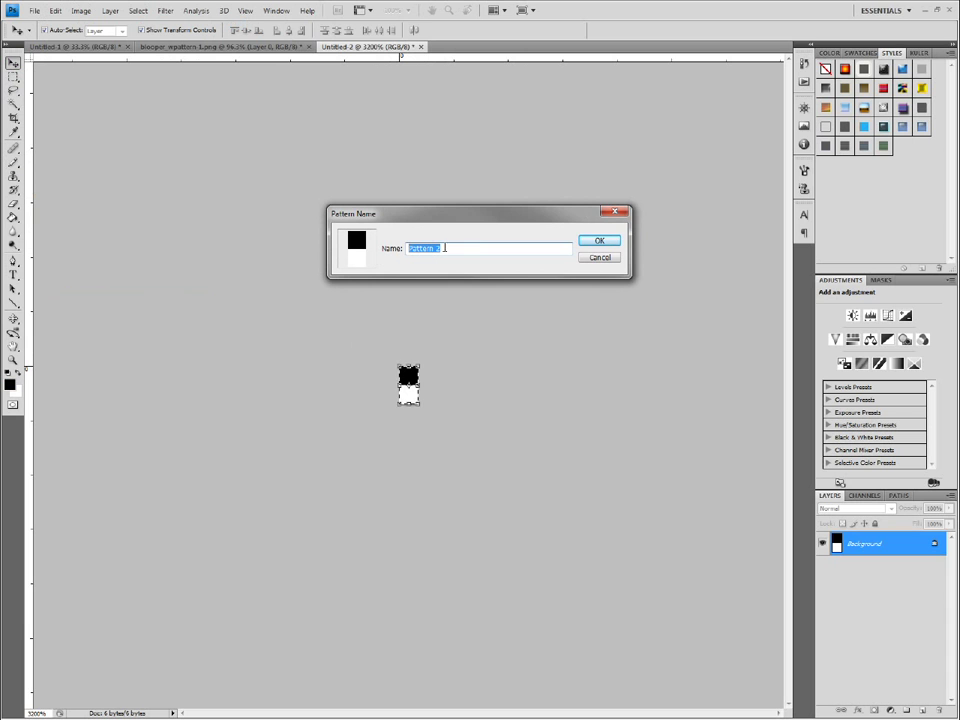
left_click(598, 241)
left_click(215, 46)
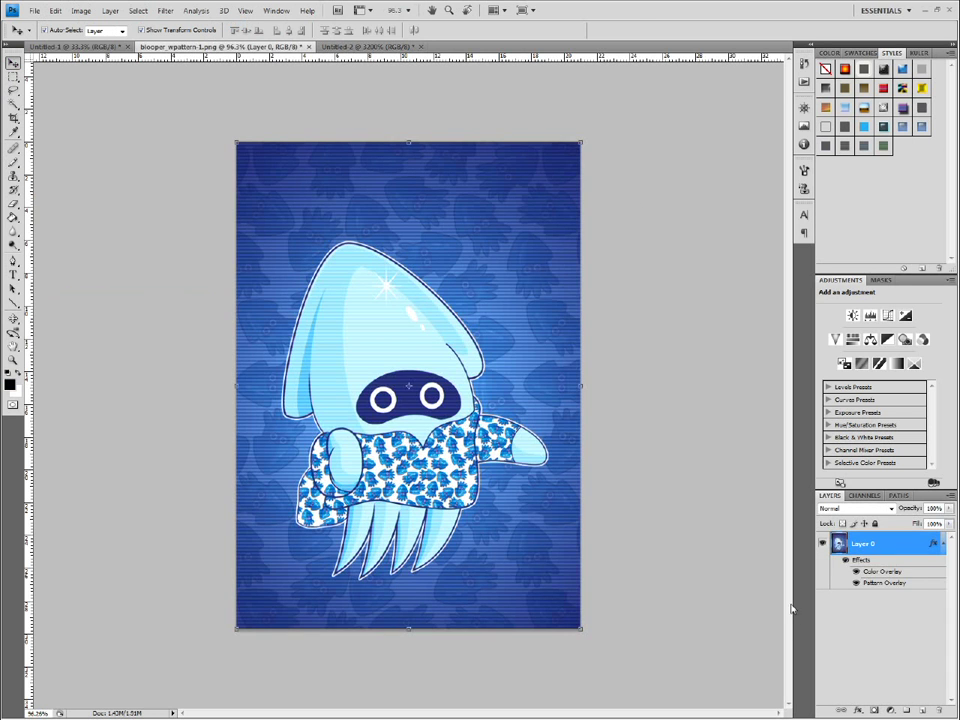
Set Layer 0's Pattern Overlay to the new 1×2 black-and-white pixel pattern and apply it.
double_click(912, 573)
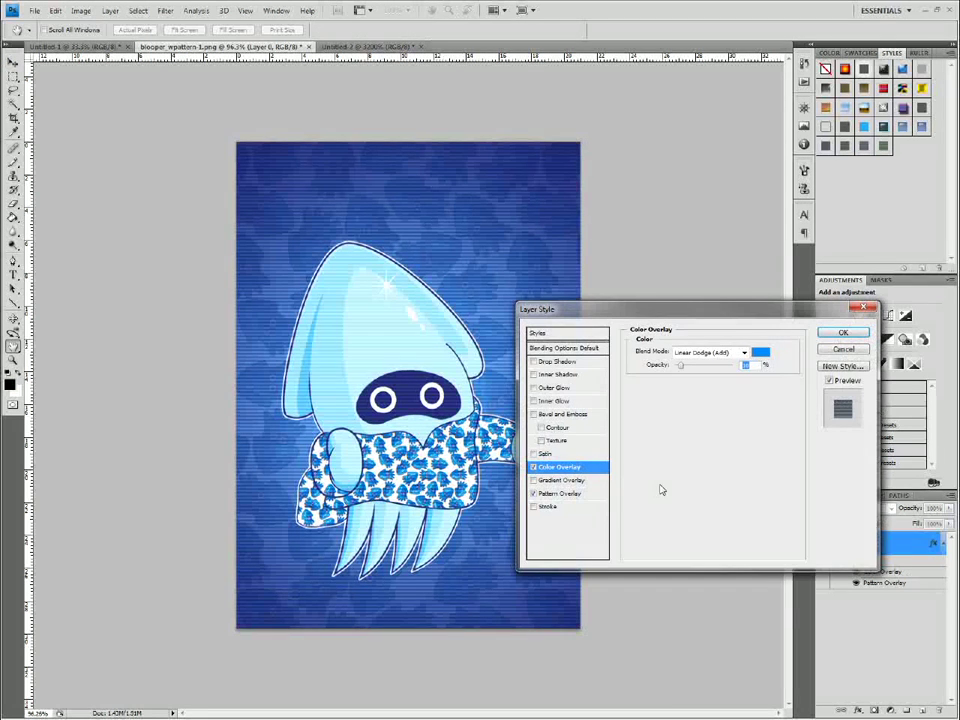
left_click(566, 494)
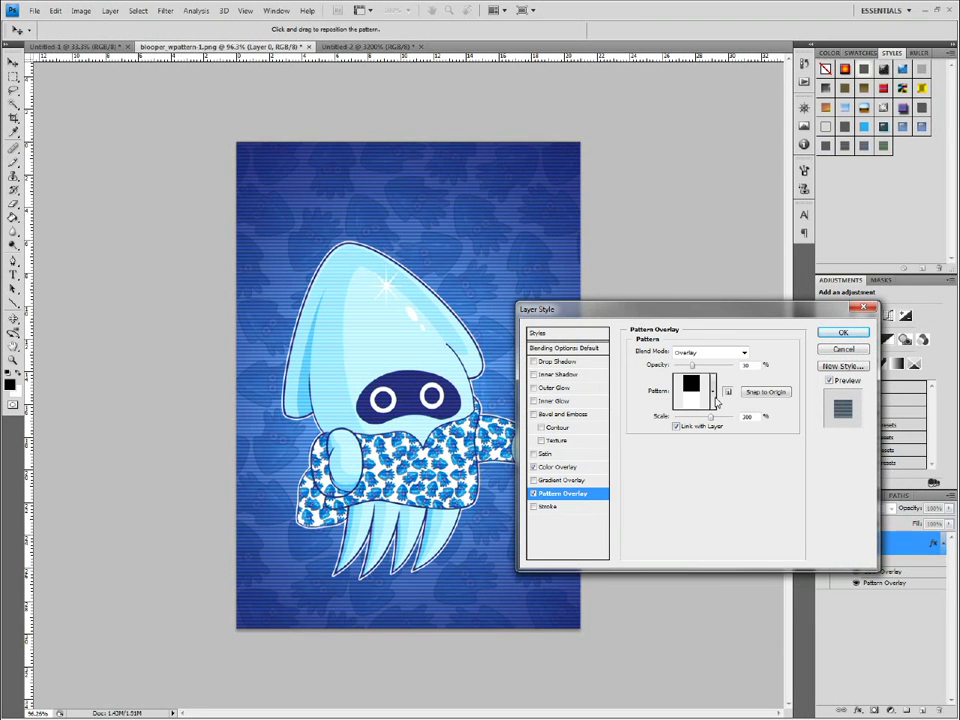
left_click(714, 394)
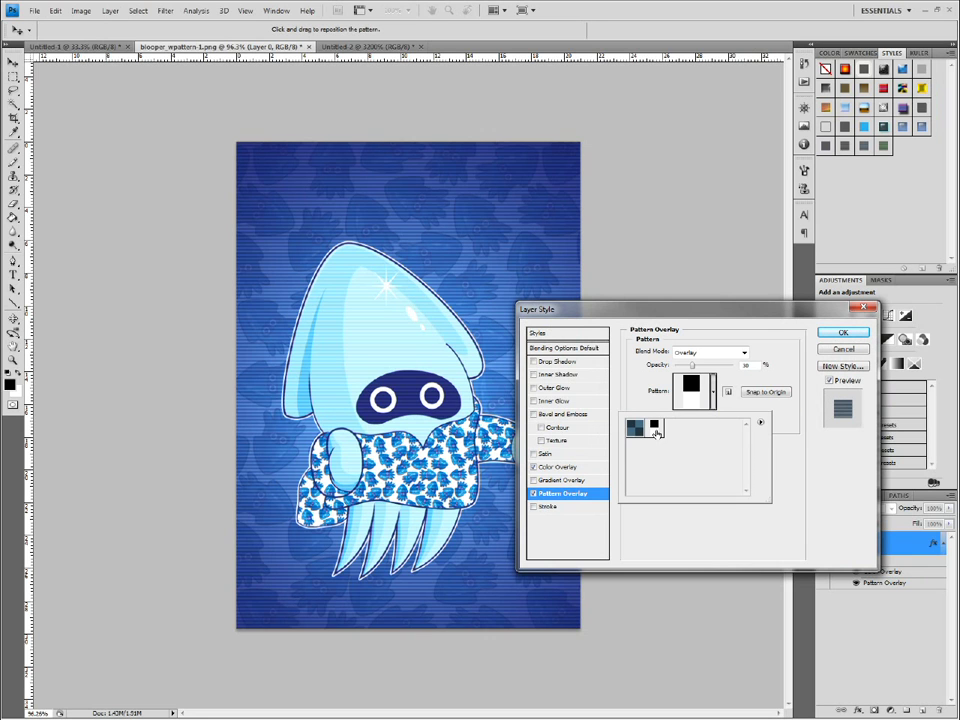
left_click(760, 422)
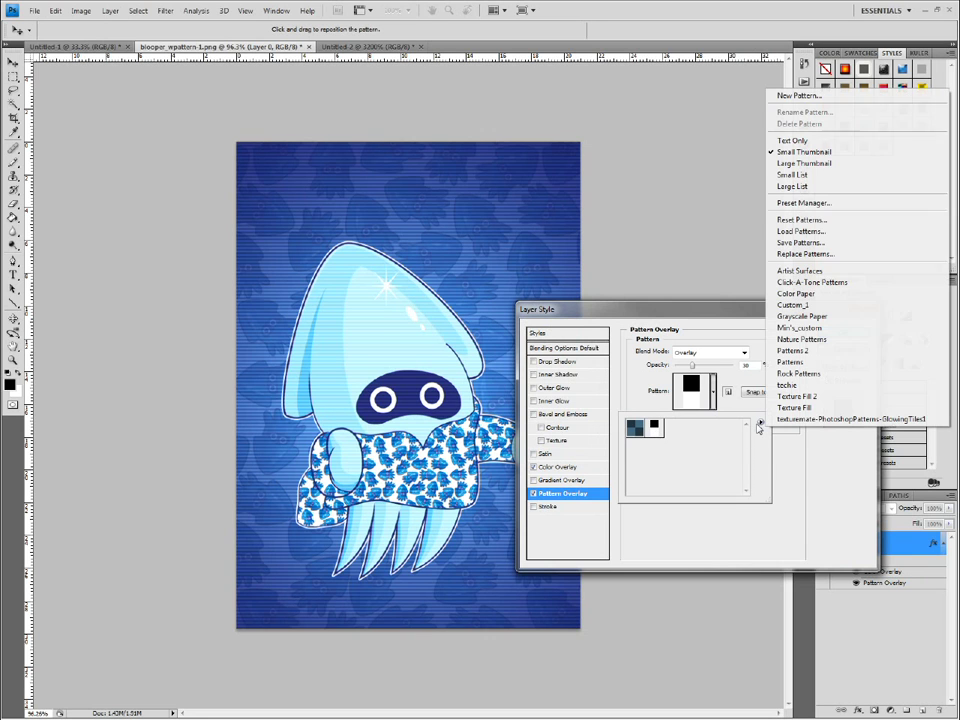
left_click(805, 468)
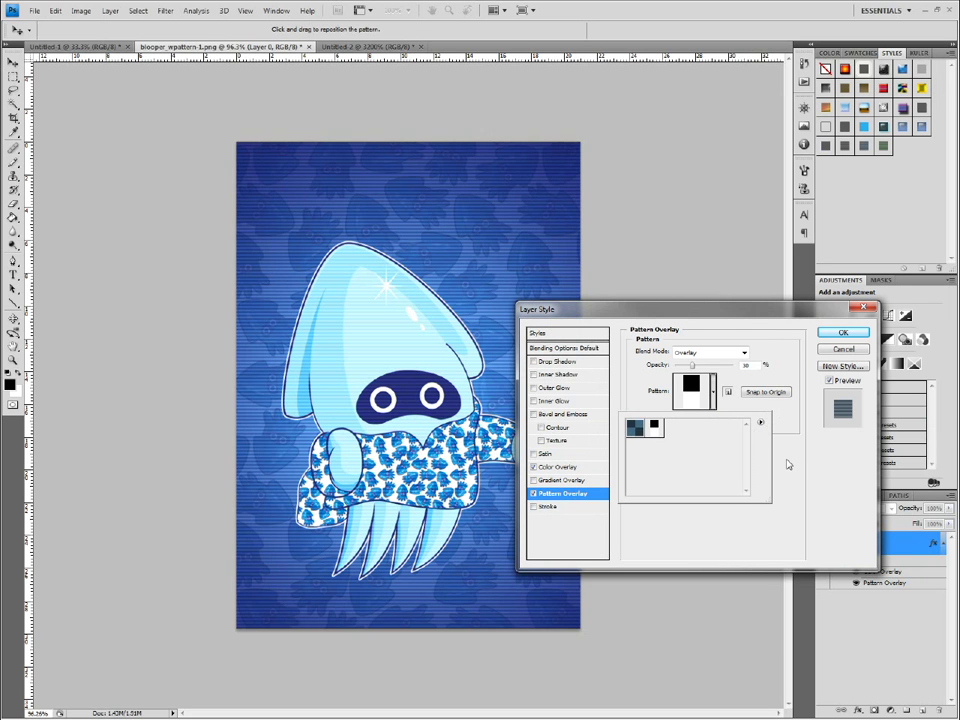
left_click(761, 423)
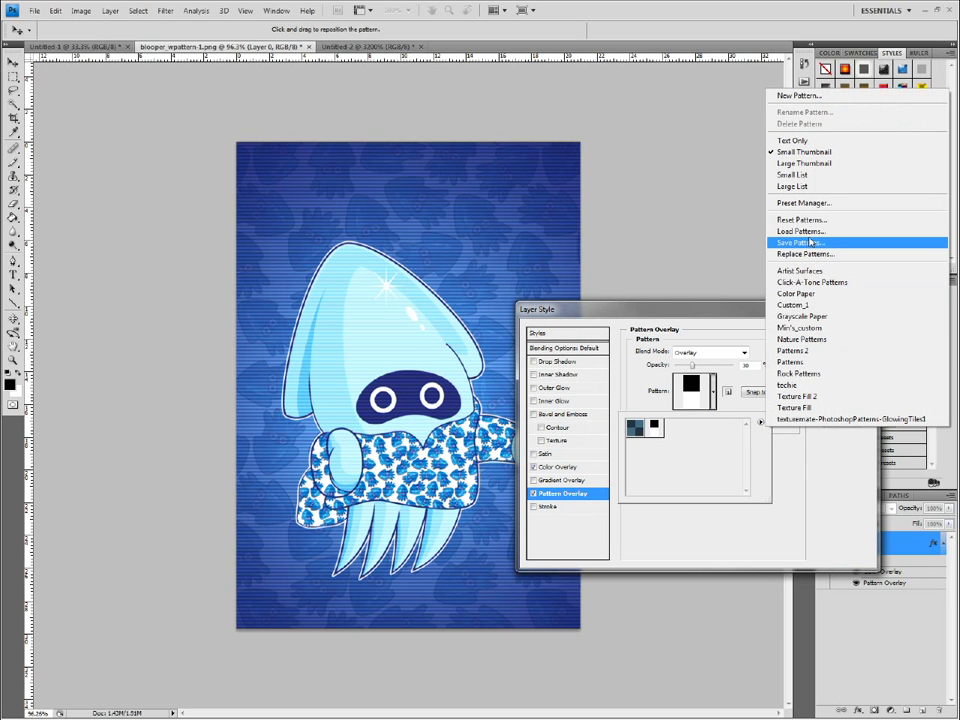
left_click(808, 482)
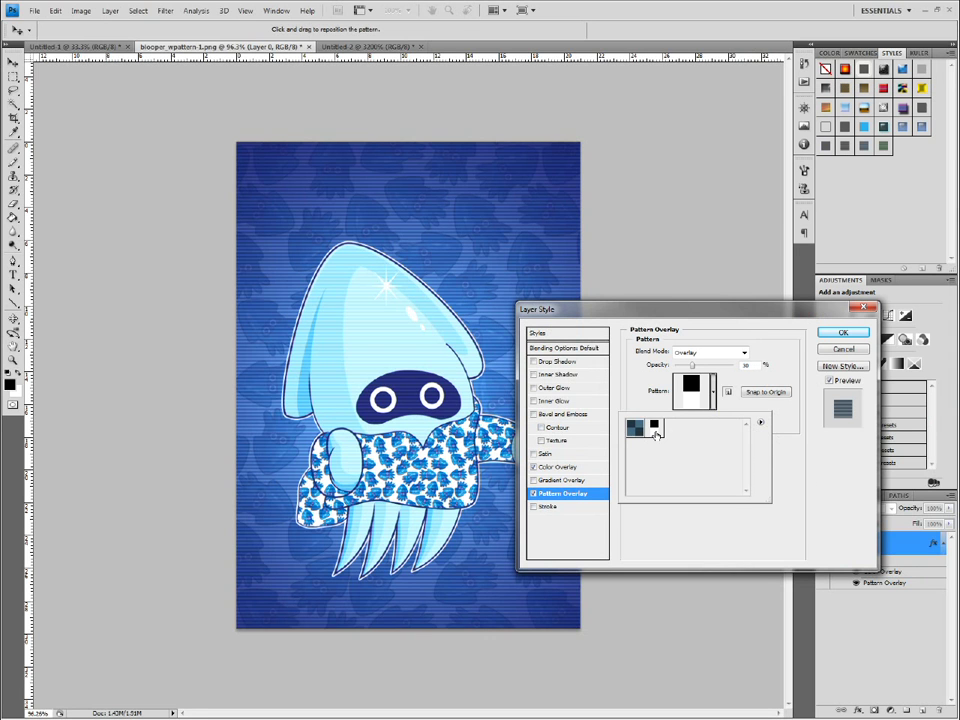
left_click(791, 461)
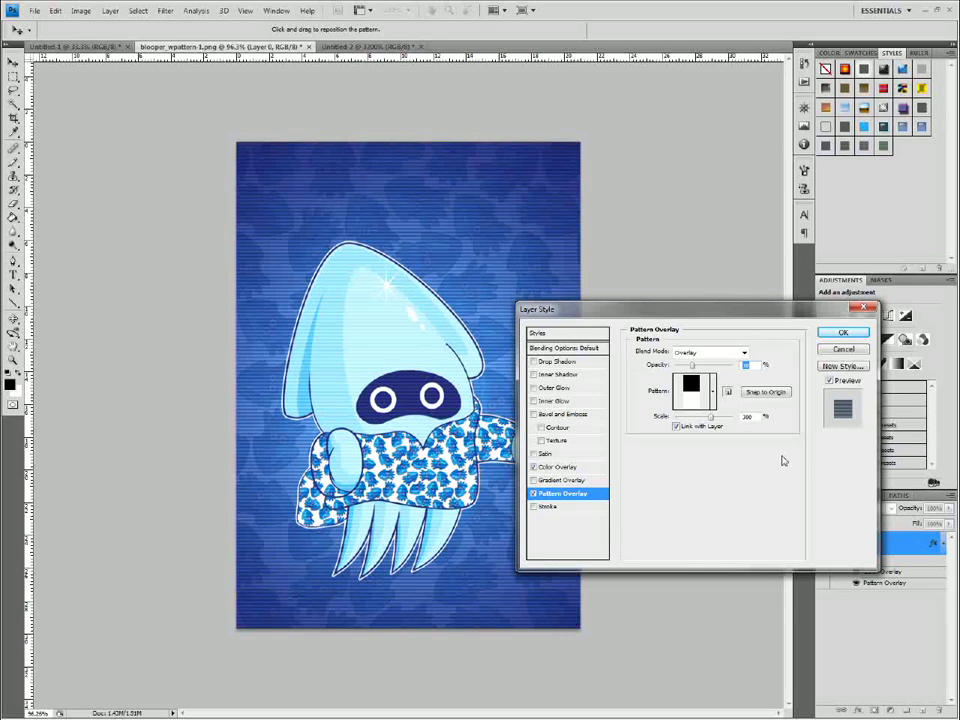
left_click(843, 335)
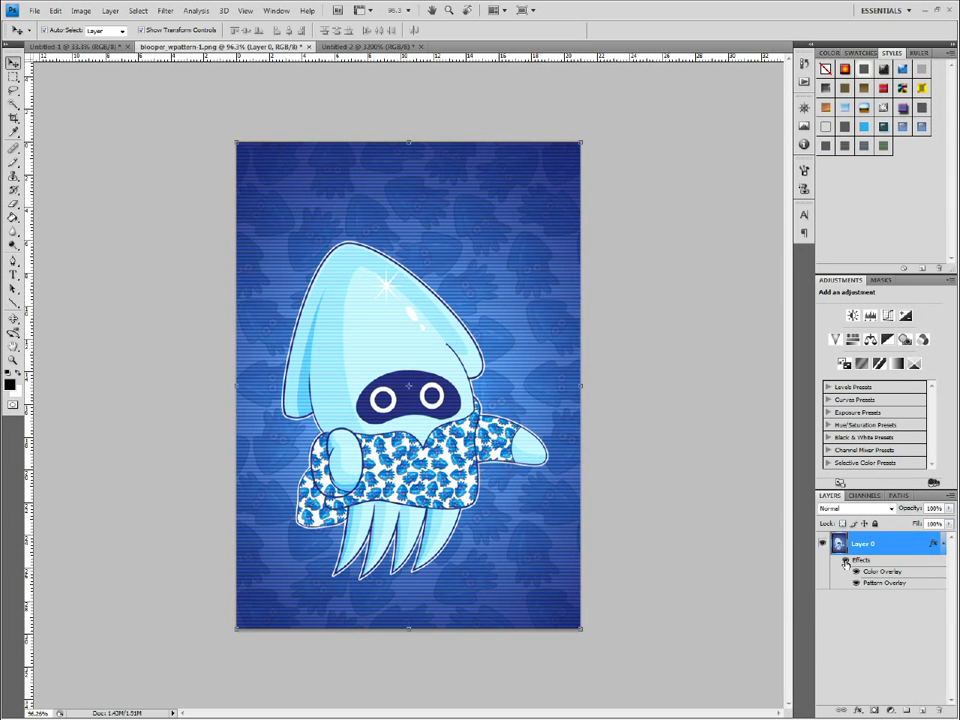